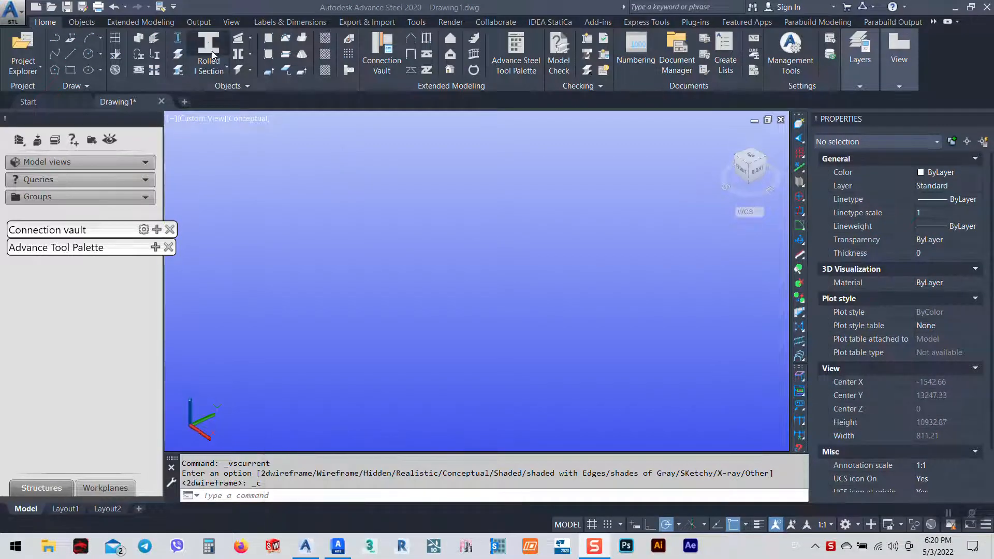
Step: Draw a rolled I-section beam in the model by picking its start and end points, and display its properties
left_click(364, 318)
left_click(212, 48)
left_click(350, 388)
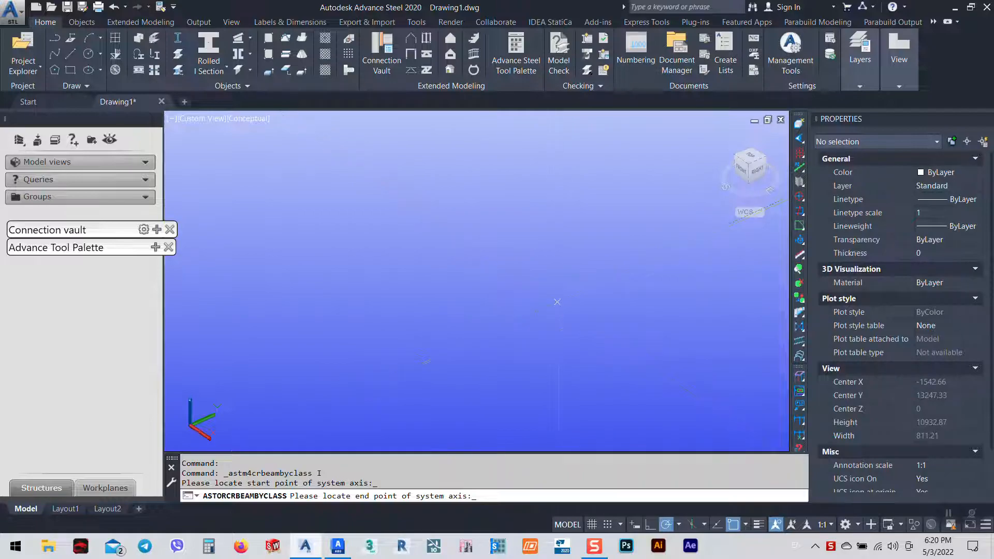
left_click(557, 302)
key("Return")
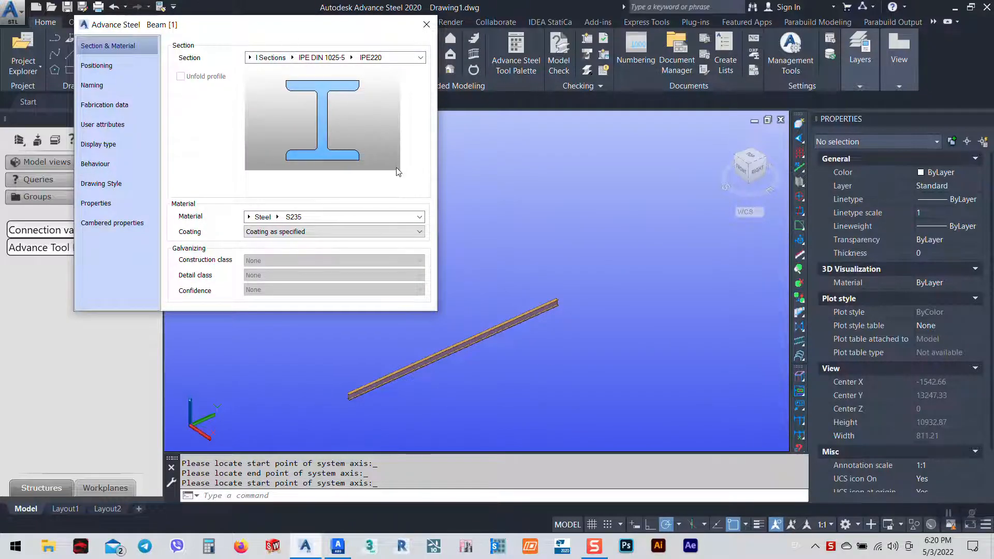
Step: Examine the full list of I-section classes offered in the beam's section properties, leaving the section unchanged
left_click(293, 58)
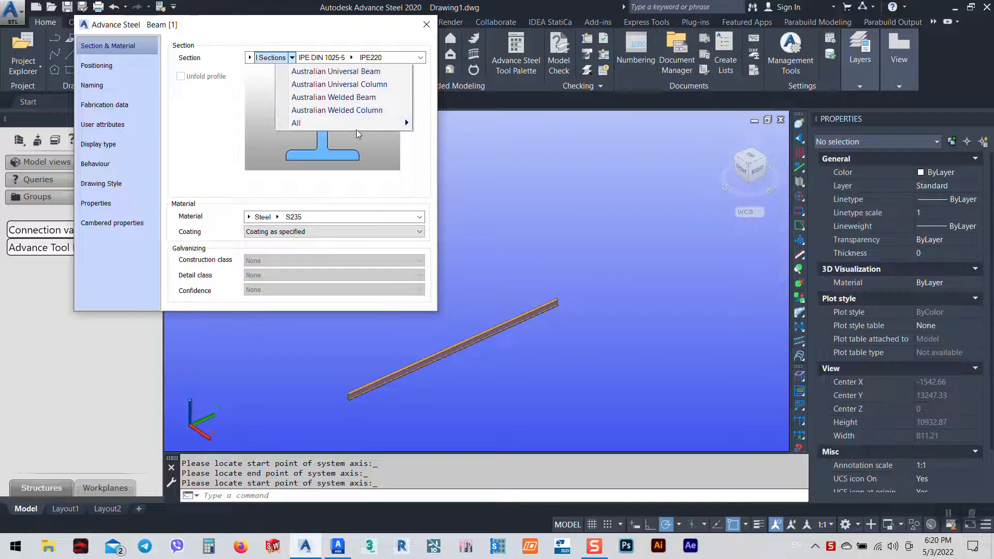
mouse_move(356, 124)
scroll(467, 280, "down", 18)
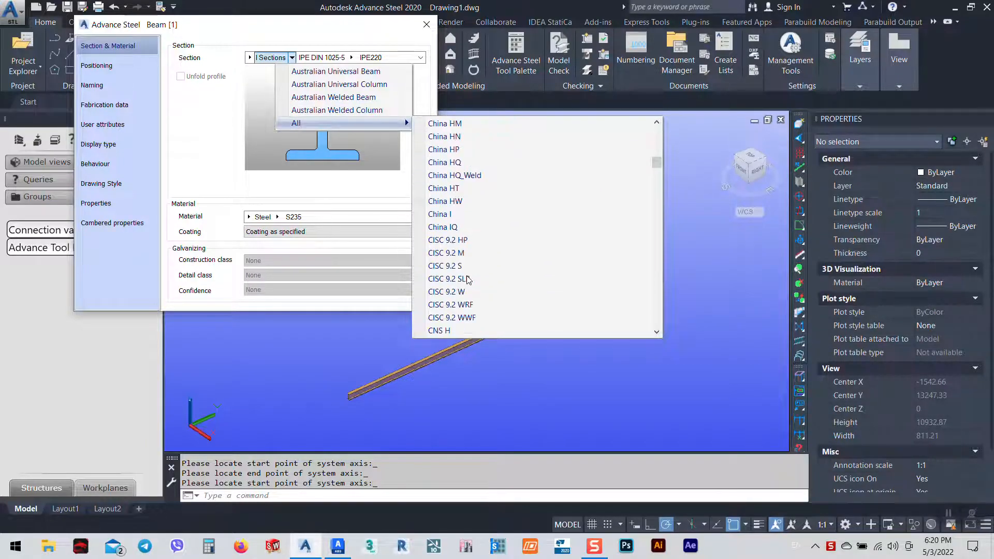
scroll(467, 280, "down", 3)
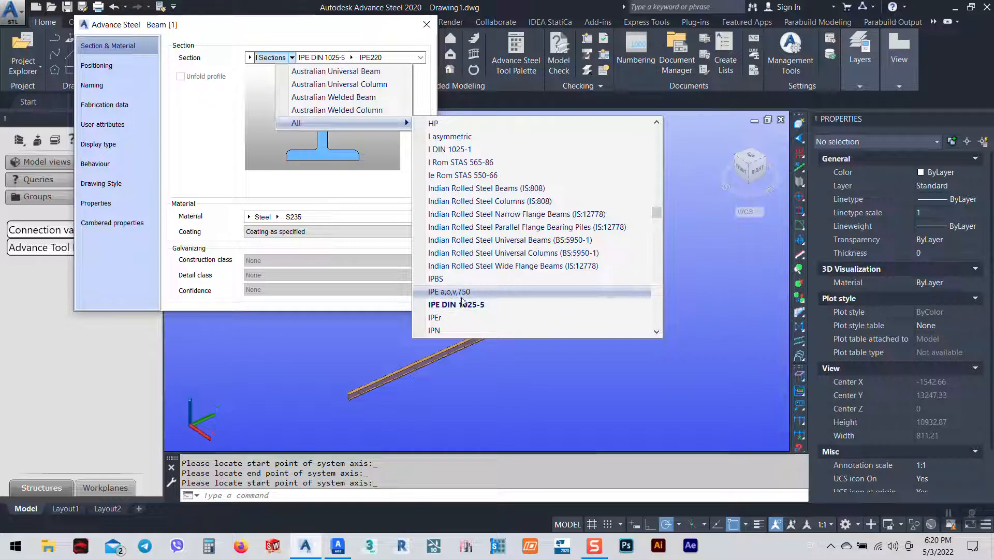
scroll(496, 189, "up", 5)
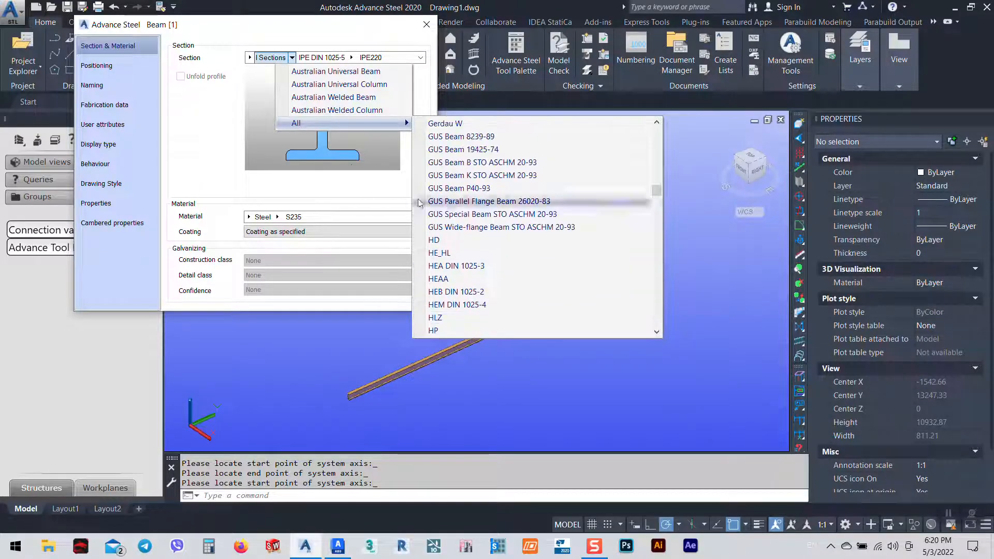
mouse_move(321, 60)
mouse_move(292, 57)
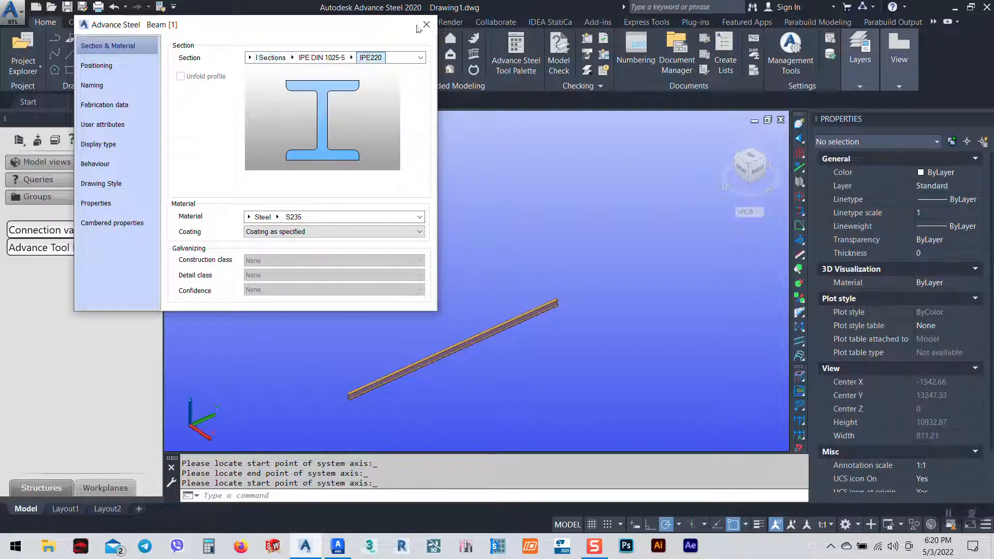
left_click(427, 24)
Step: Switch to Advance Steel 2023 and draw a rolled I-section beam between two picked points, displaying its properties
left_click(334, 547)
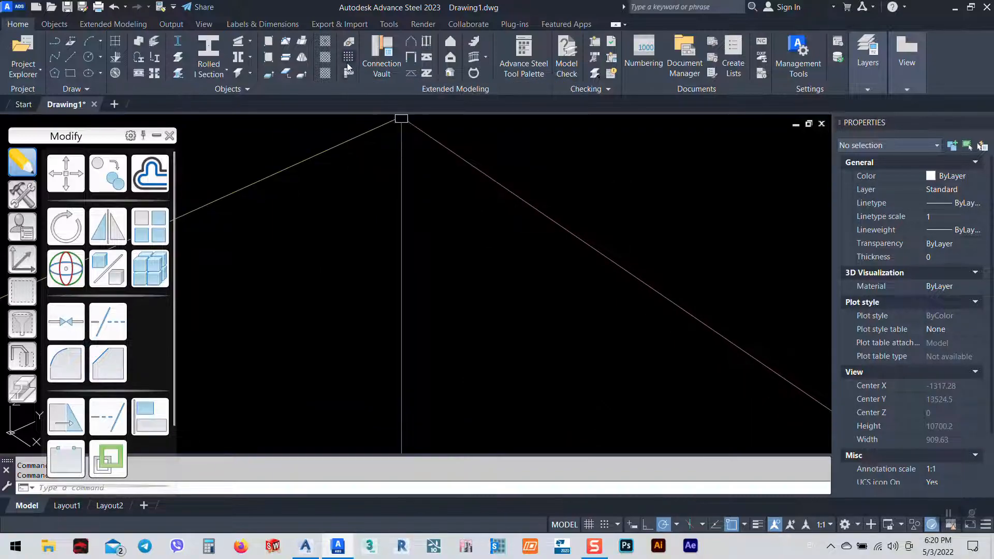
left_click(208, 46)
left_click(344, 351)
left_click(616, 223)
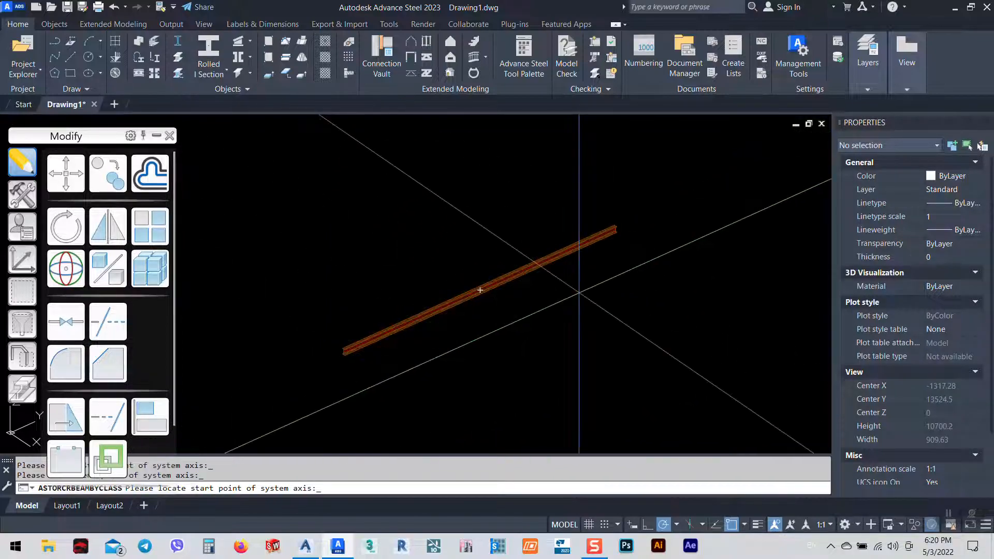
key("Return")
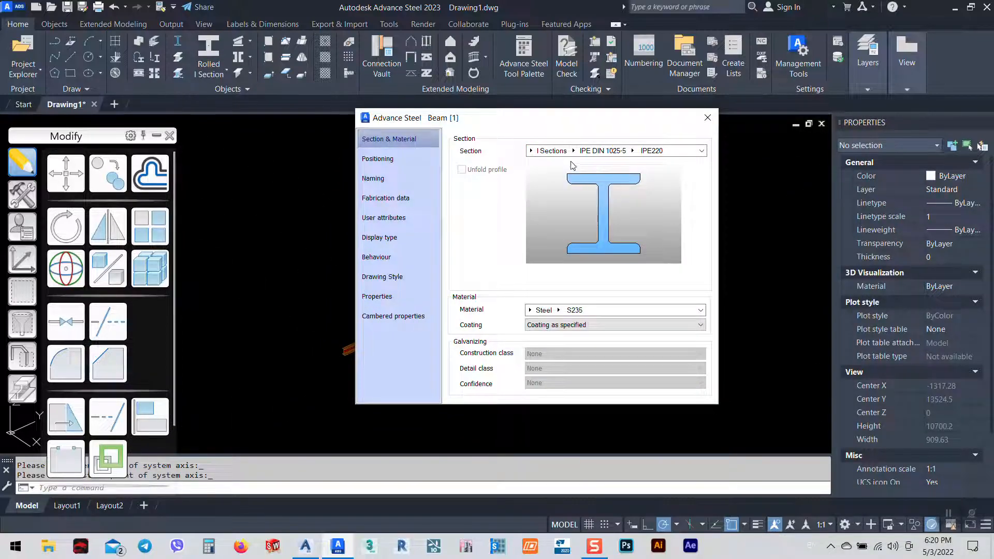
Step: Examine the preferred I-section classes offered for the new beam, keeping IPE DIN 1025-5
left_click(573, 151)
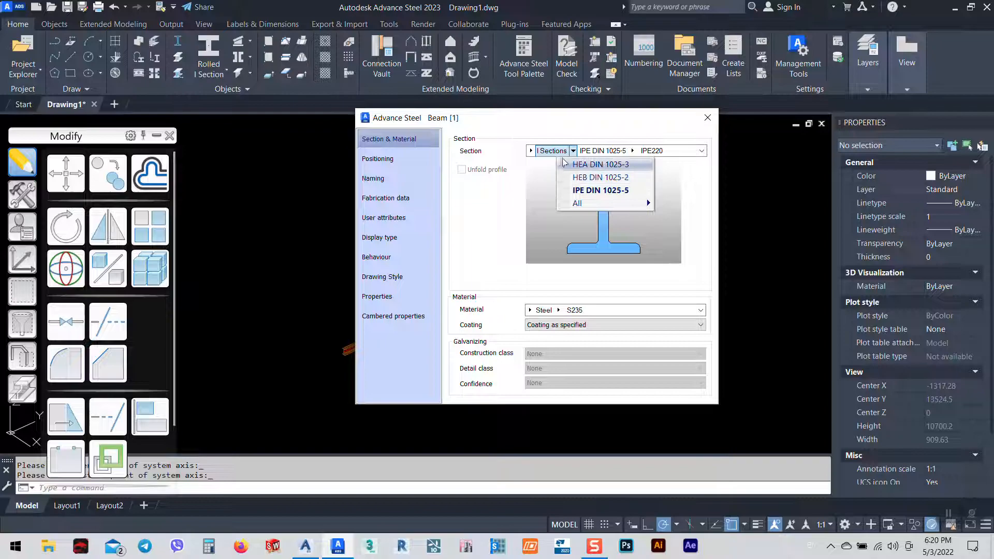
left_click(603, 190)
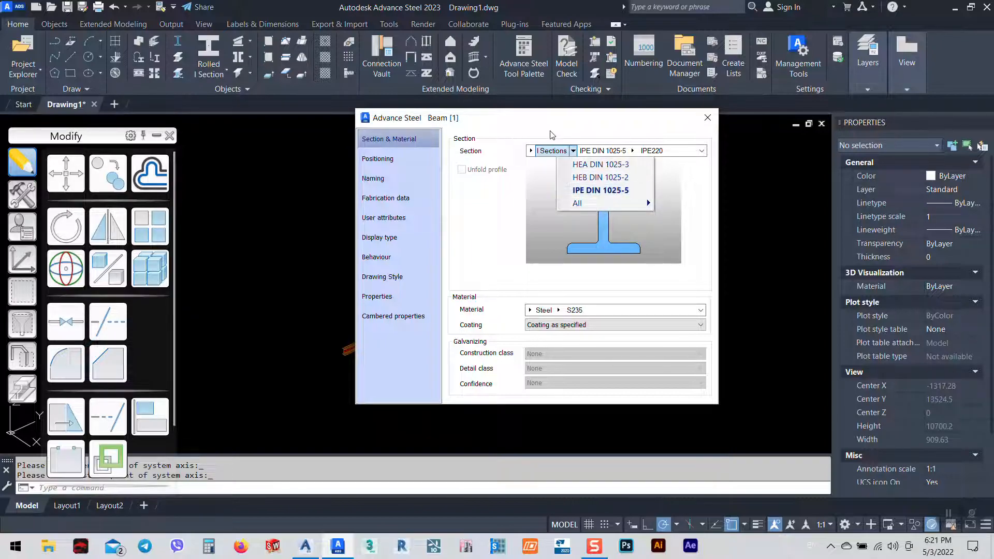
left_click_drag(550, 118, 438, 125)
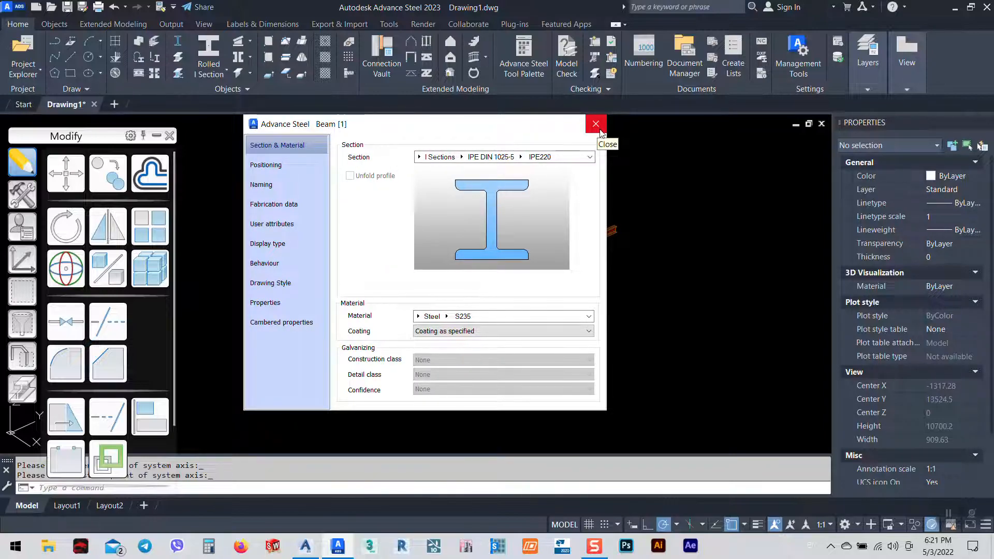
Step: Change the beam to a rectangular hollow section, Australian RHS - C350_L0 size 50x20x1.6 RHS, and review its available classes
left_click(419, 157)
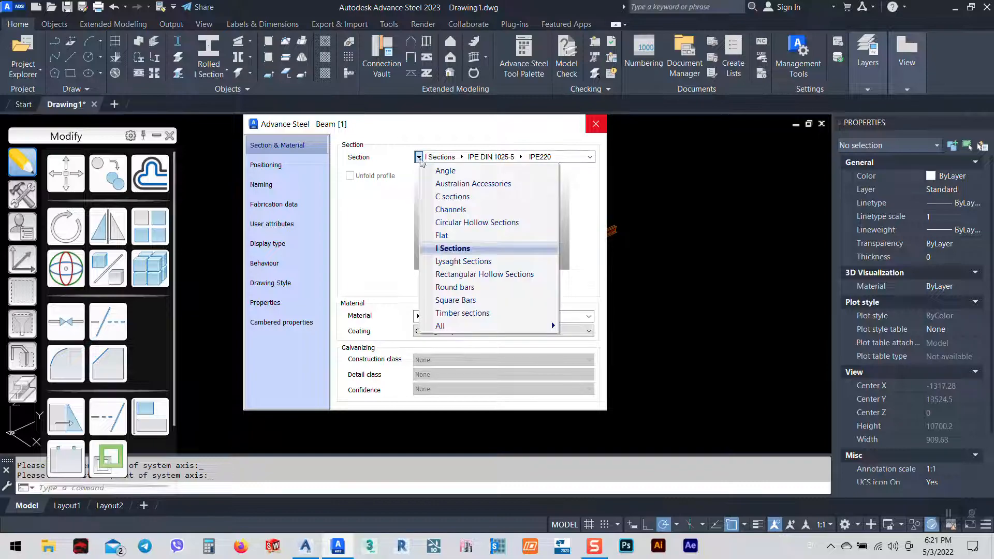
left_click(450, 274)
left_click(435, 157)
left_click(451, 166)
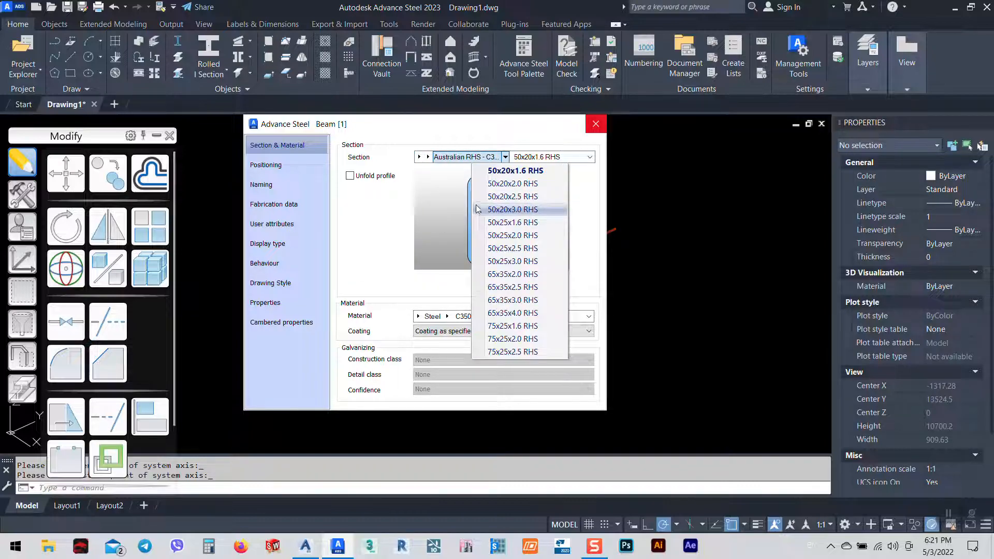
left_click(428, 157)
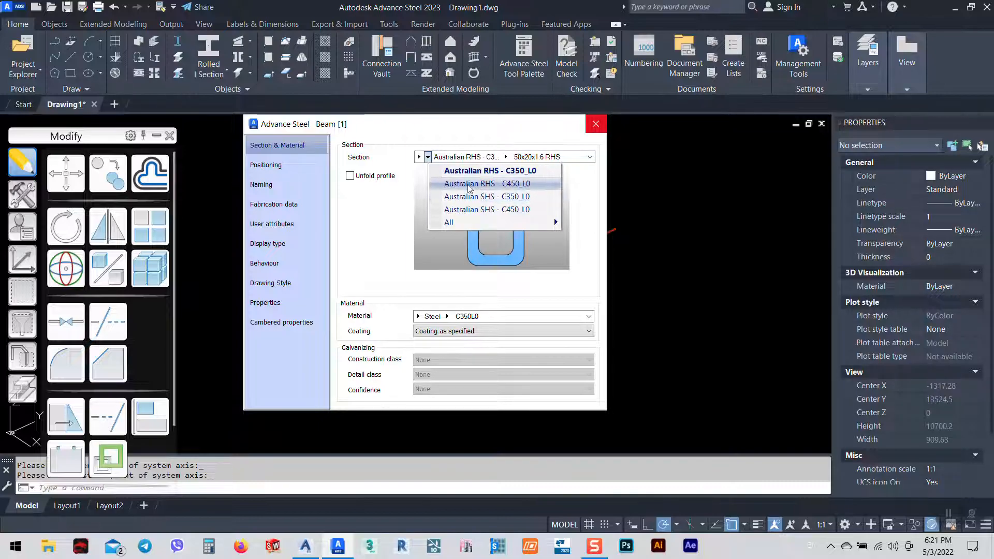
left_click(558, 146)
left_click_drag(531, 127, 458, 136)
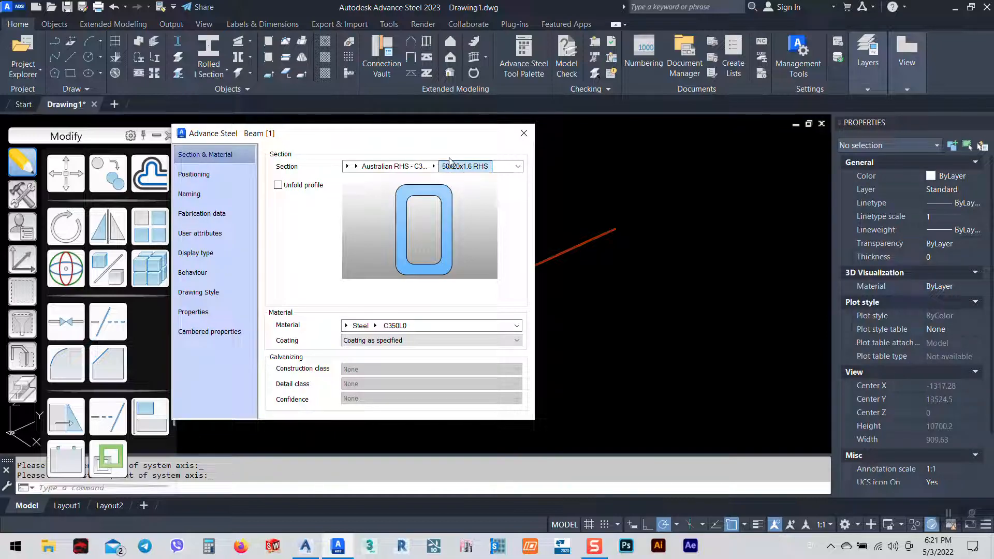
left_click(523, 134)
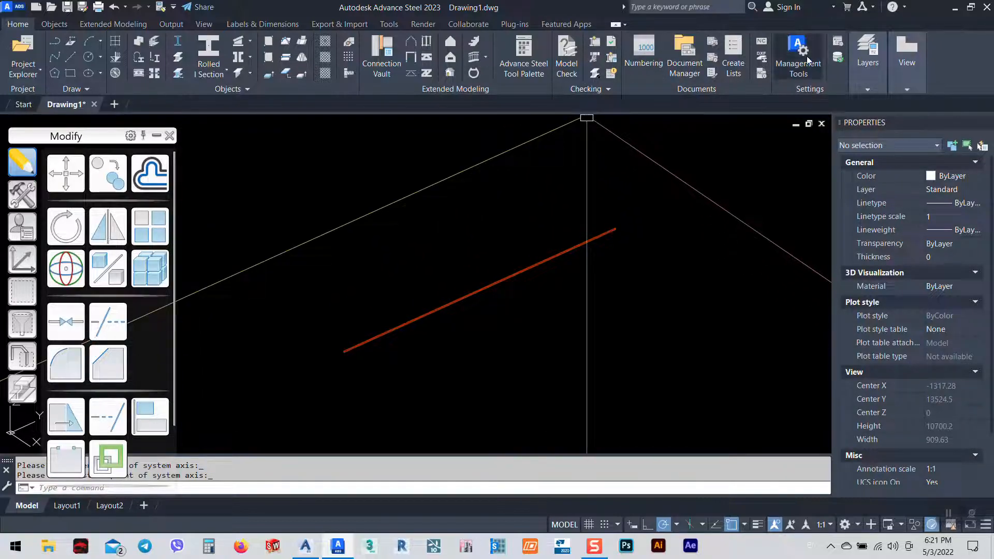
Step: Open the Preferred Sizes settings in Management Tools and display the I Sections entry of the beam section classes
left_click(802, 72)
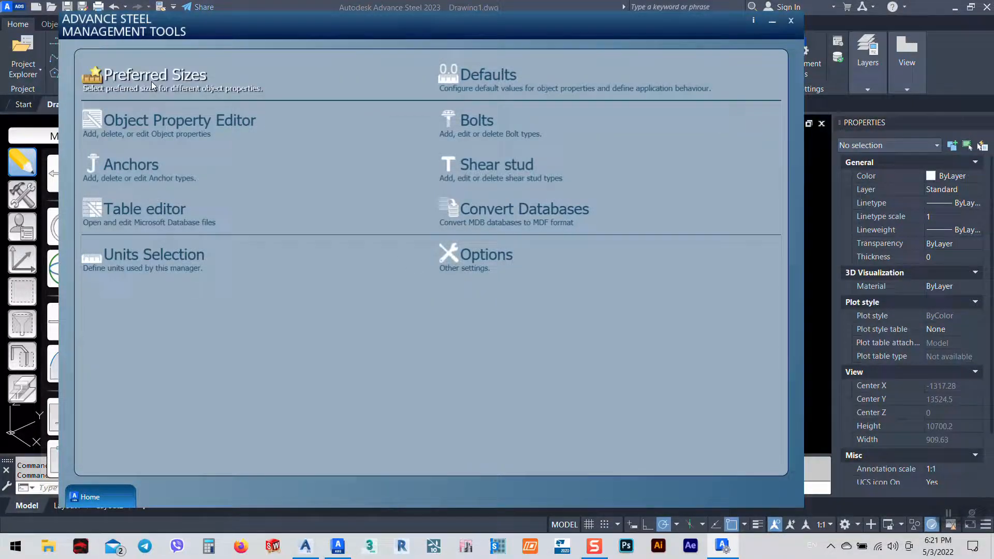
left_click(136, 80)
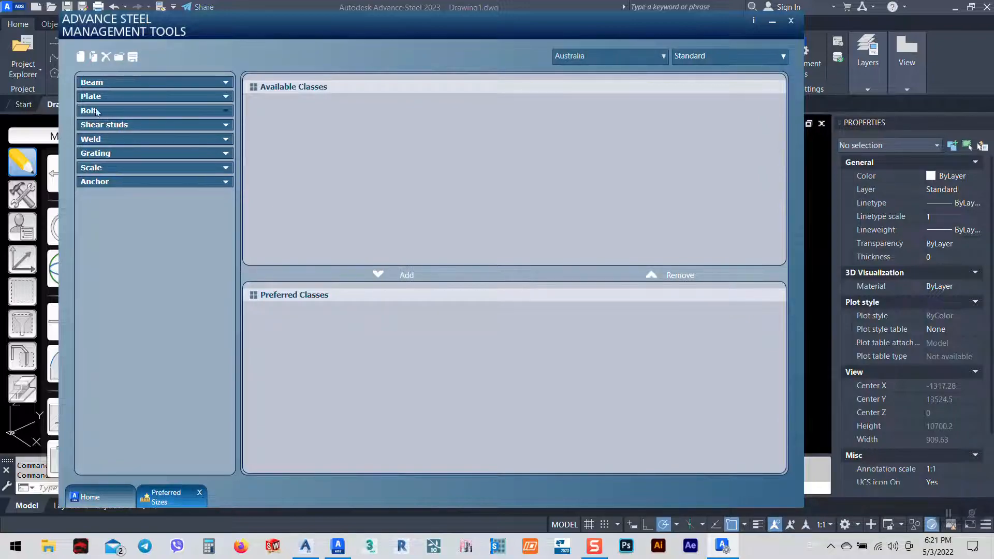
left_click(95, 82)
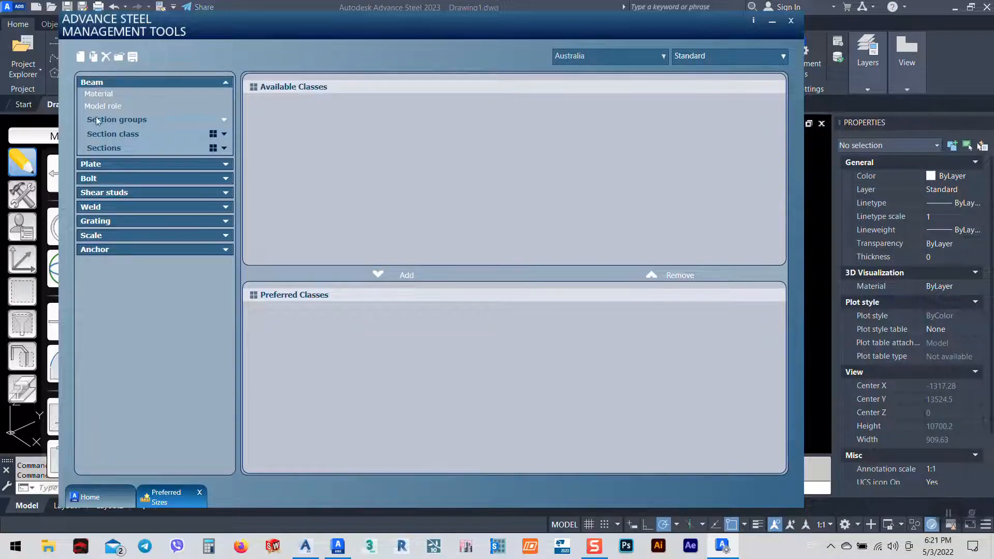
left_click(114, 134)
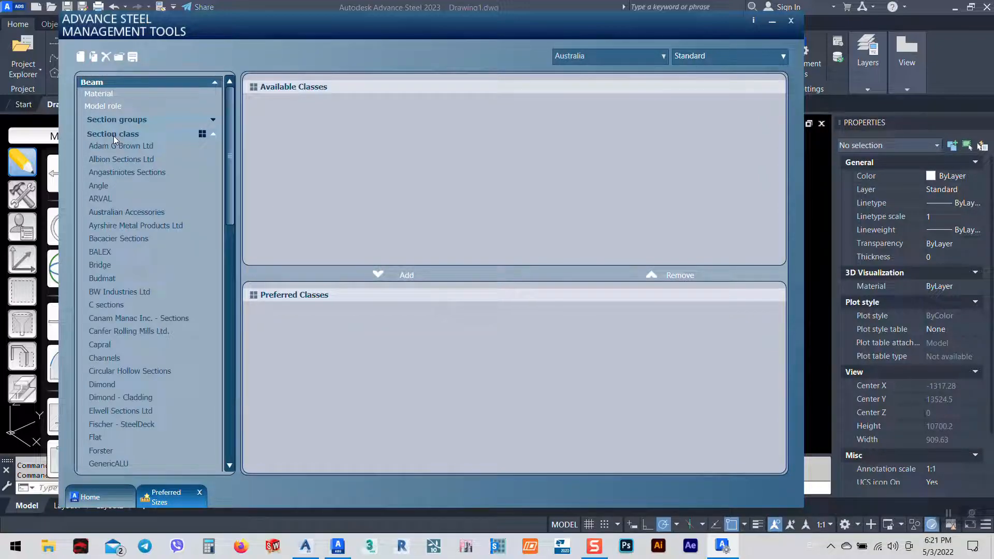
scroll(146, 307, "down", 2)
scroll(145, 192, "up", 2)
left_click(111, 123)
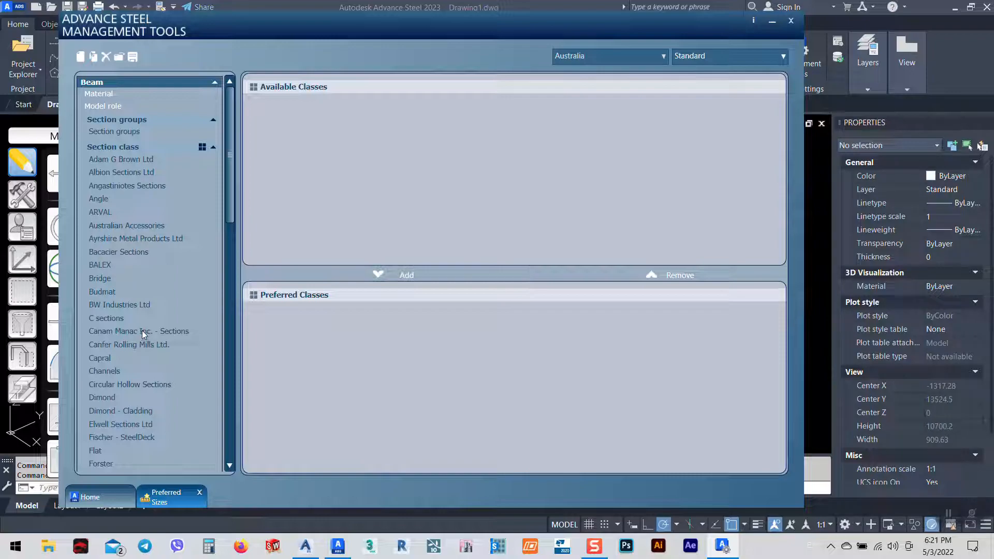
scroll(142, 331, "down", 5)
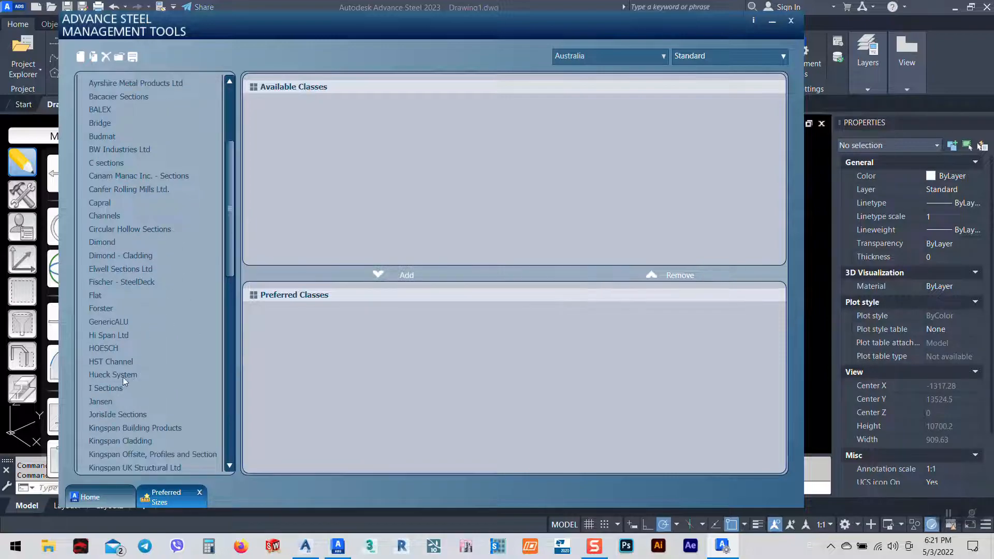
left_click(97, 388)
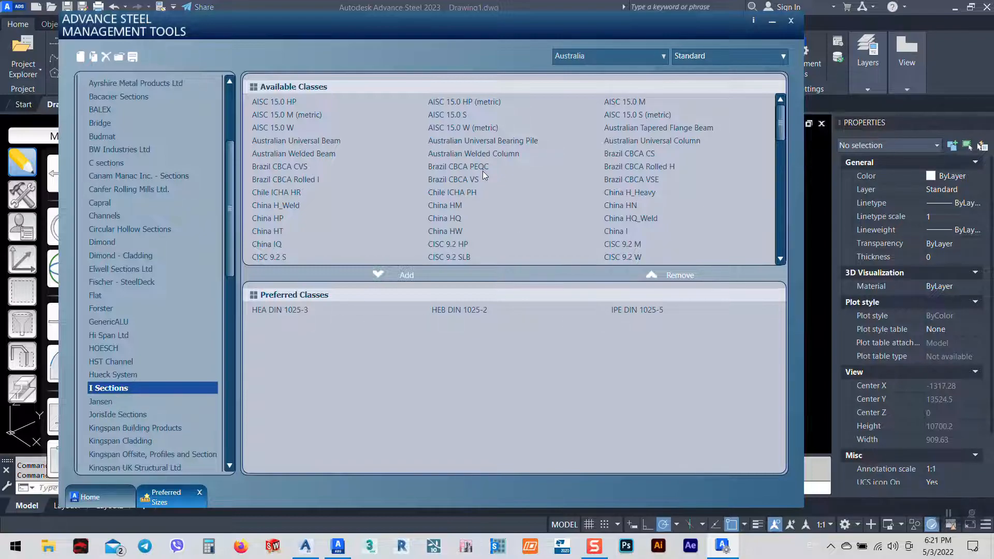
Step: Examine the available I-section classes through to the end of the list, including IPE DIN 1025-5
scroll(483, 171, "down", 3)
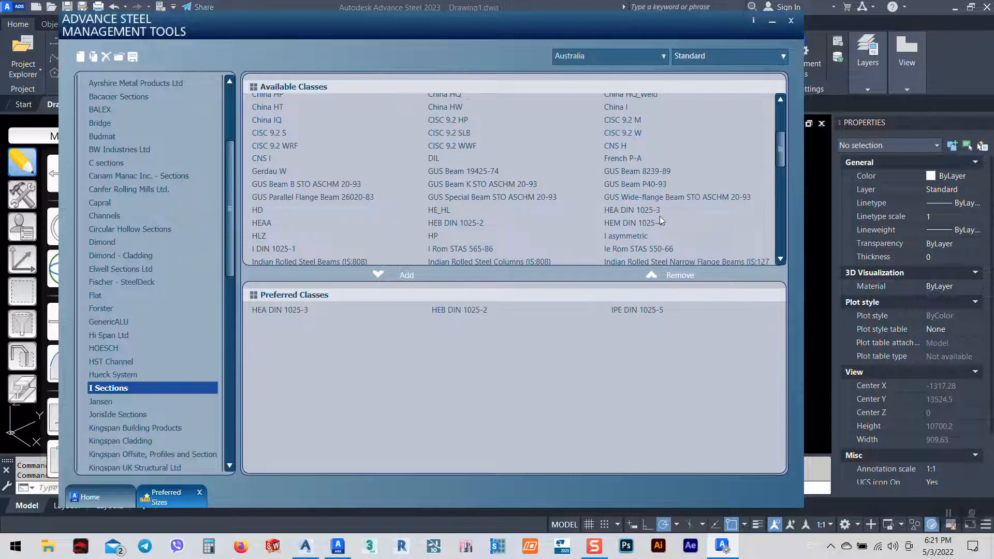
scroll(659, 215, "down", 3)
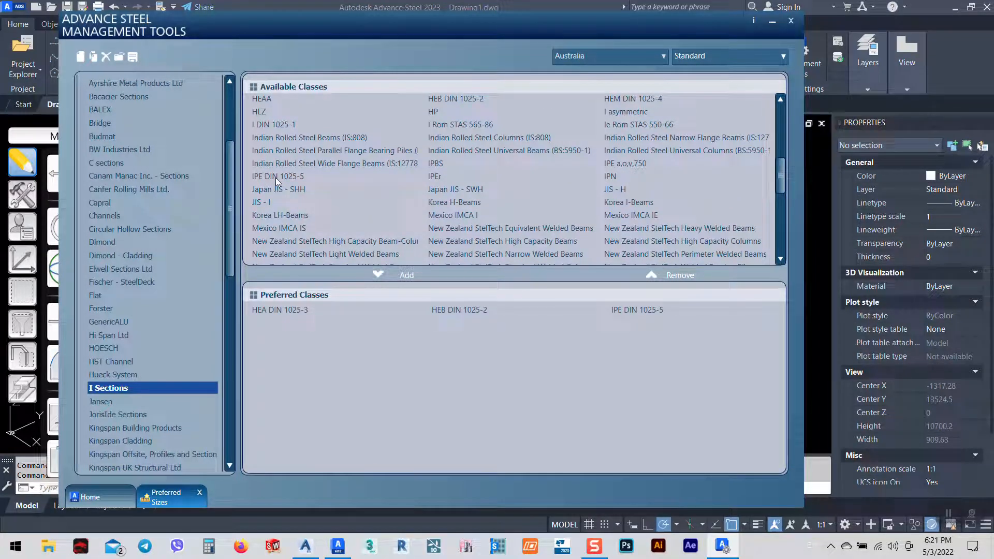
left_click(275, 178)
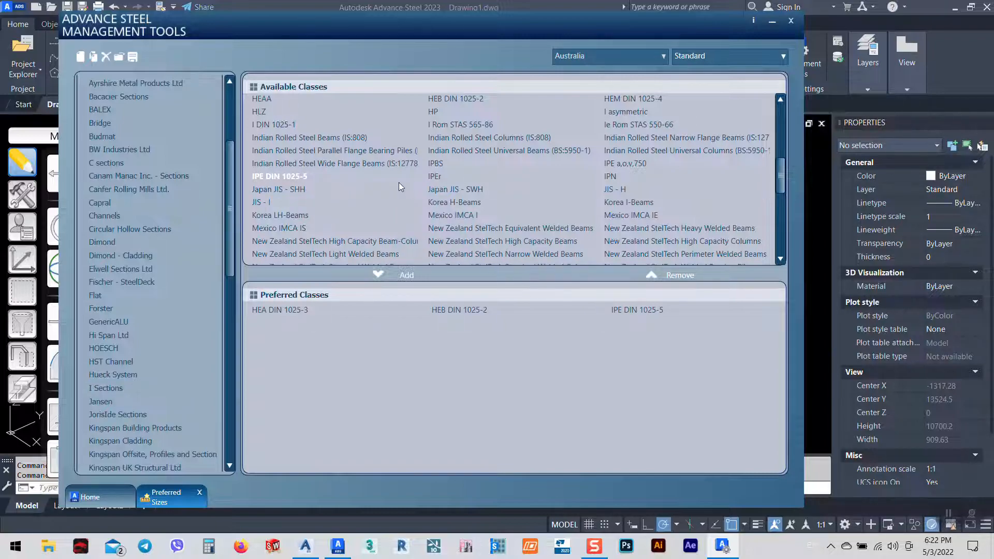
scroll(461, 213, "down", 2)
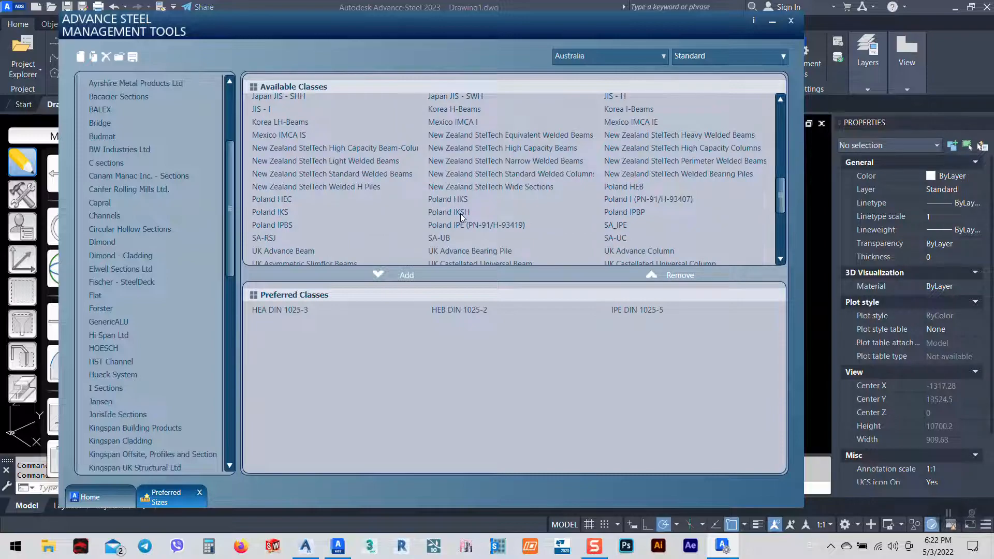
scroll(461, 213, "down", 4)
scroll(461, 217, "down", 1)
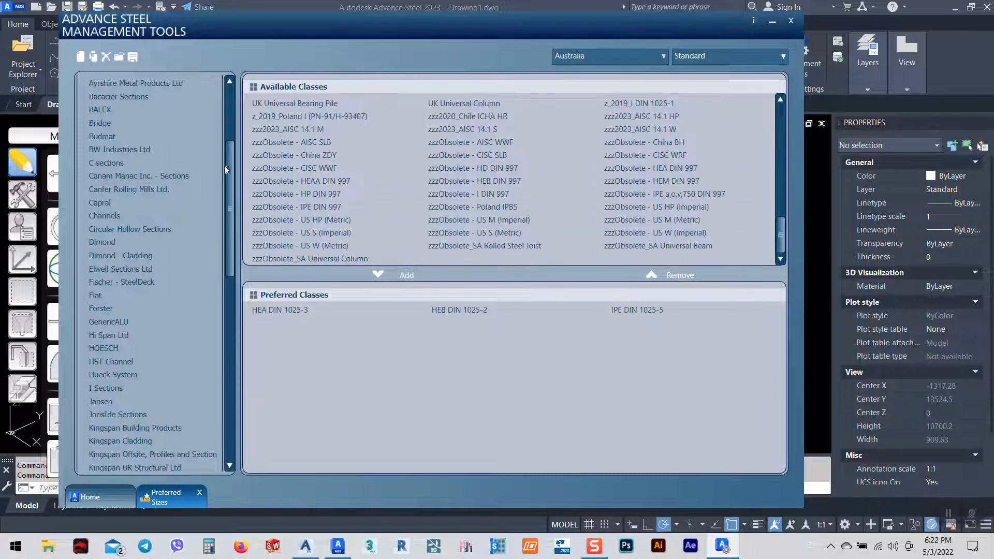
Step: Try adding zzz2023_AISC 14.1 M to the preferred I-section classes and remove it again
double_click(260, 131)
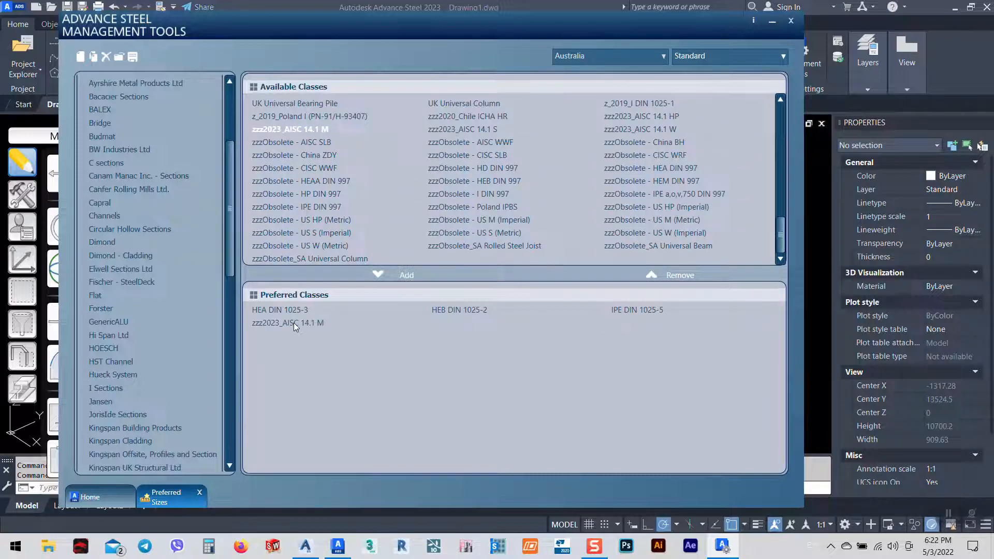
left_click(294, 322)
left_click(672, 282)
Step: Add Atlas Steel Rectangular Tube to the preferred classes for Rectangular Hollow Sections
scroll(154, 220, "down", 5)
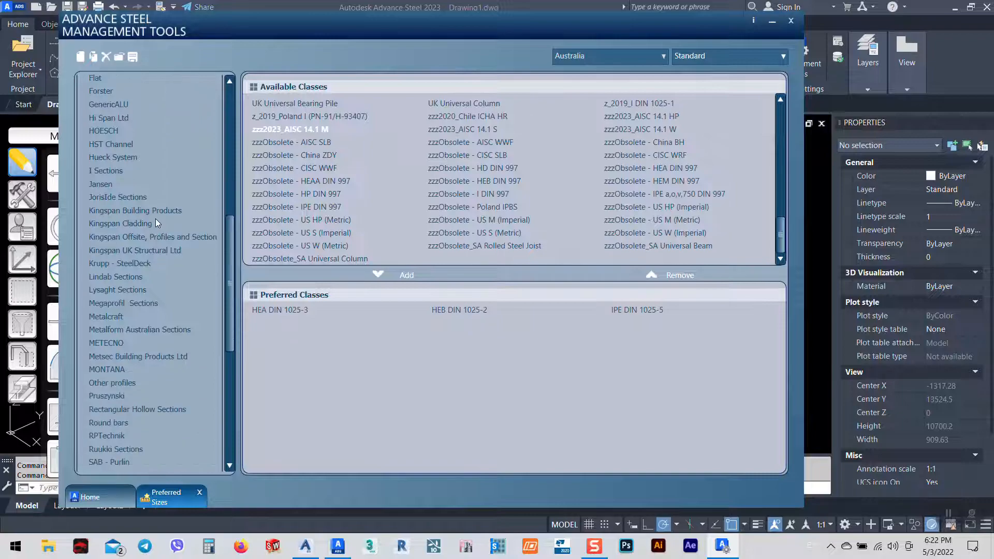
left_click(160, 409)
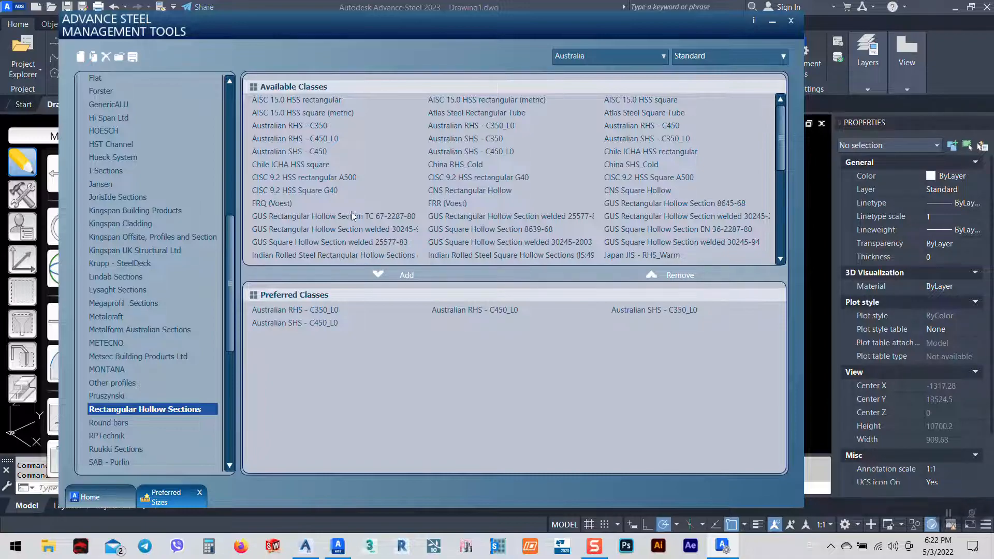
left_click(625, 114)
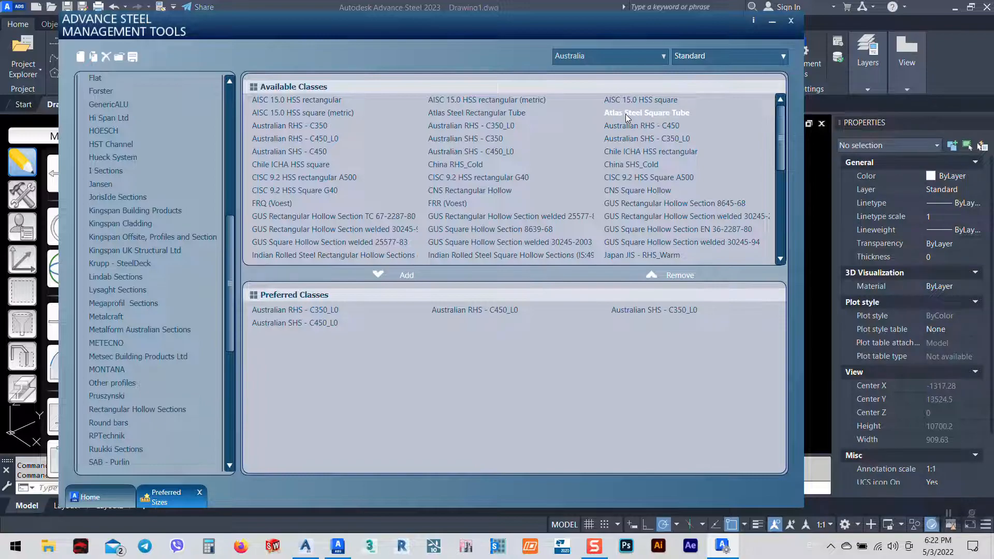
double_click(442, 115)
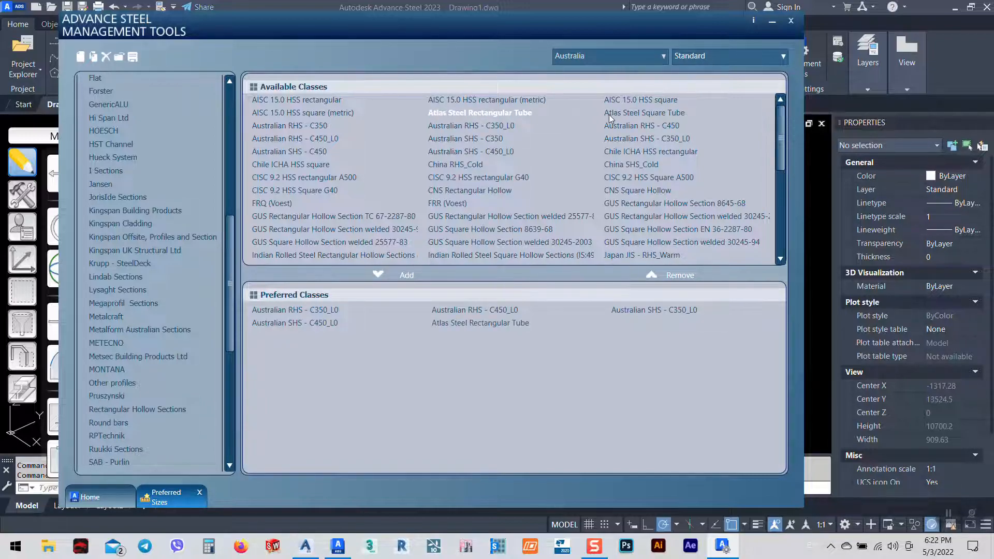
Step: Add Atlas Steel Square Tube to the preferred classes for Rectangular Hollow Sections
double_click(629, 114)
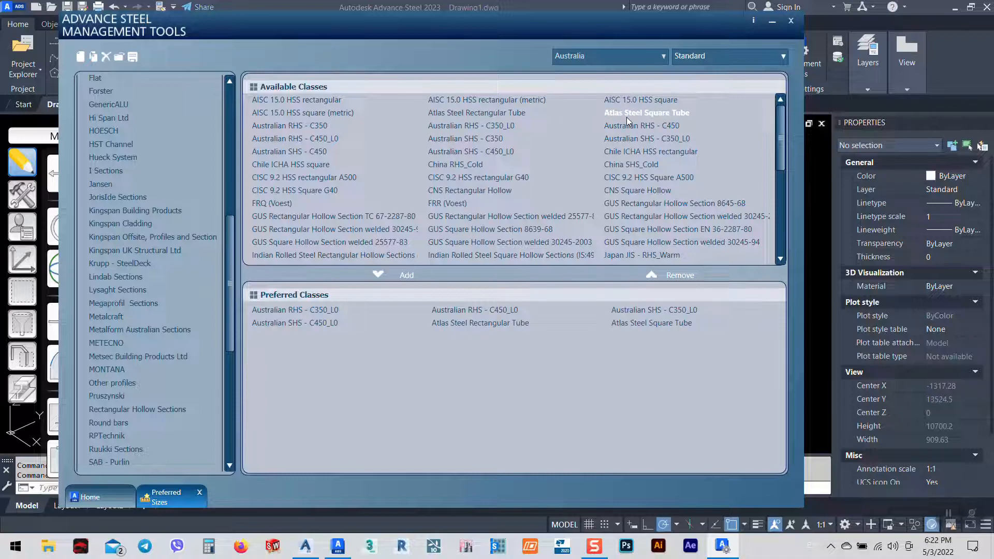
Step: Try adding RHS rectangle cold DIN EN 10219-2 to the preferred hollow-section classes and remove it again
scroll(489, 230, "down", 10)
scroll(497, 217, "up", 2)
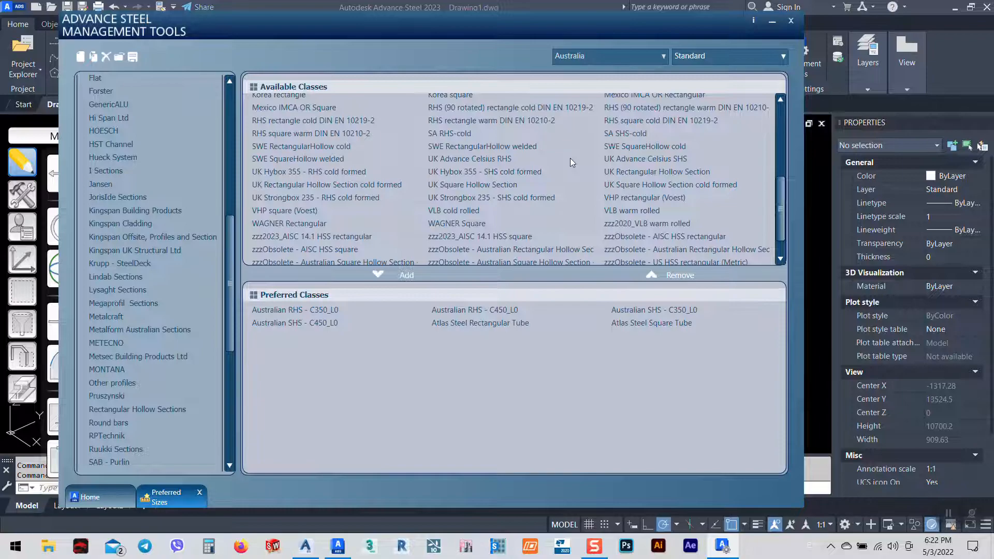
left_click(296, 123)
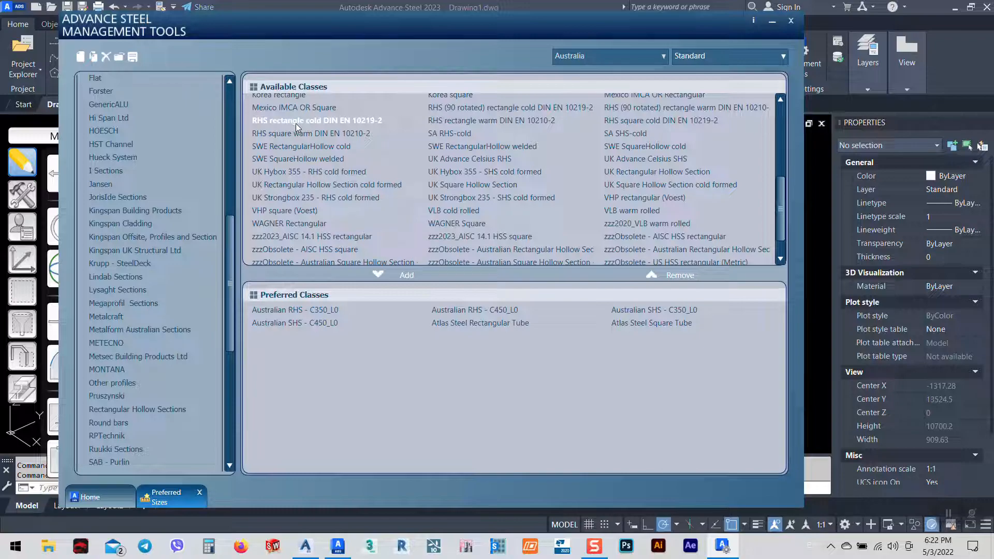
double_click(296, 123)
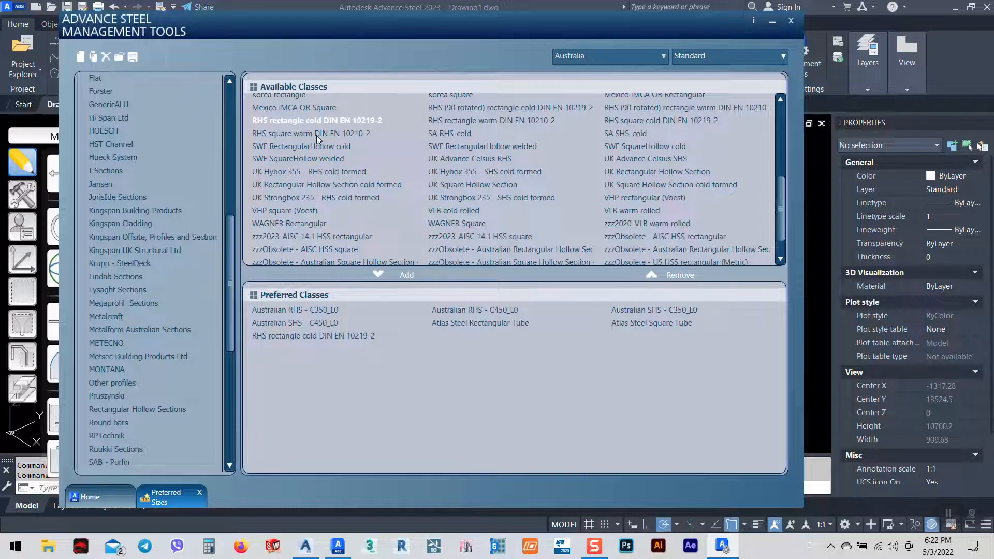
left_click(357, 336)
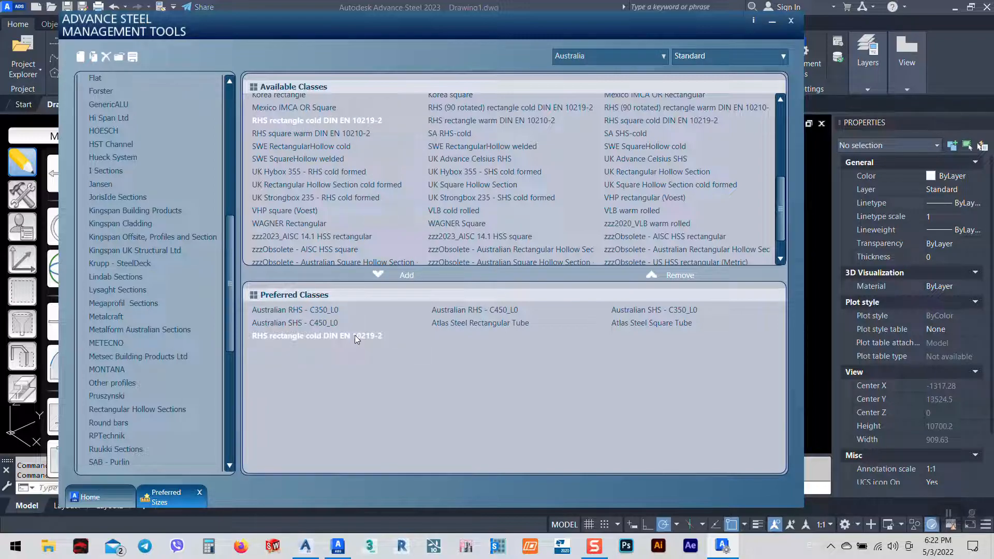
left_click(667, 279)
Step: Add RHS rectangle warm DIN EN 10210-2 and RHS square warm DIN EN 10210-2 to the preferred hollow-section classes
left_click(470, 122)
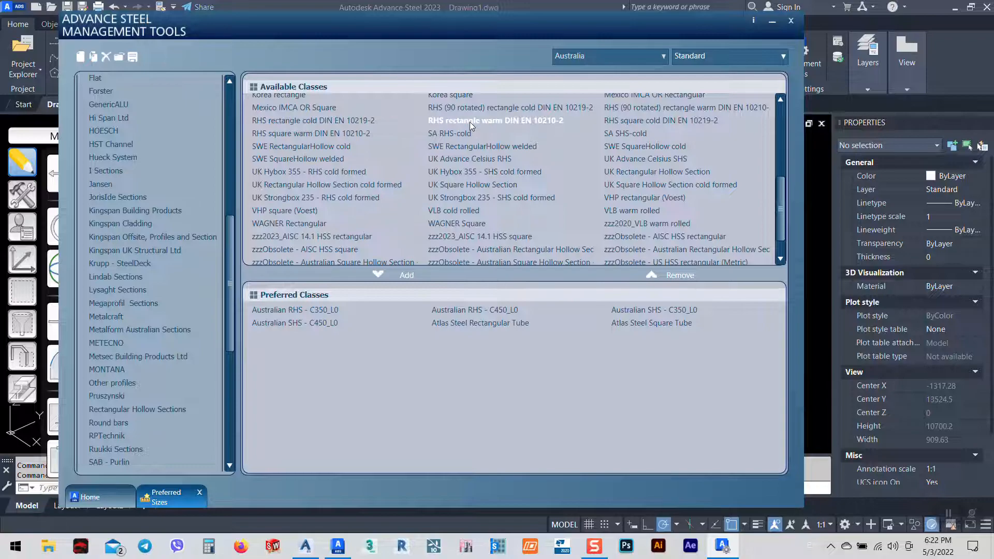
double_click(470, 122)
left_click(278, 135)
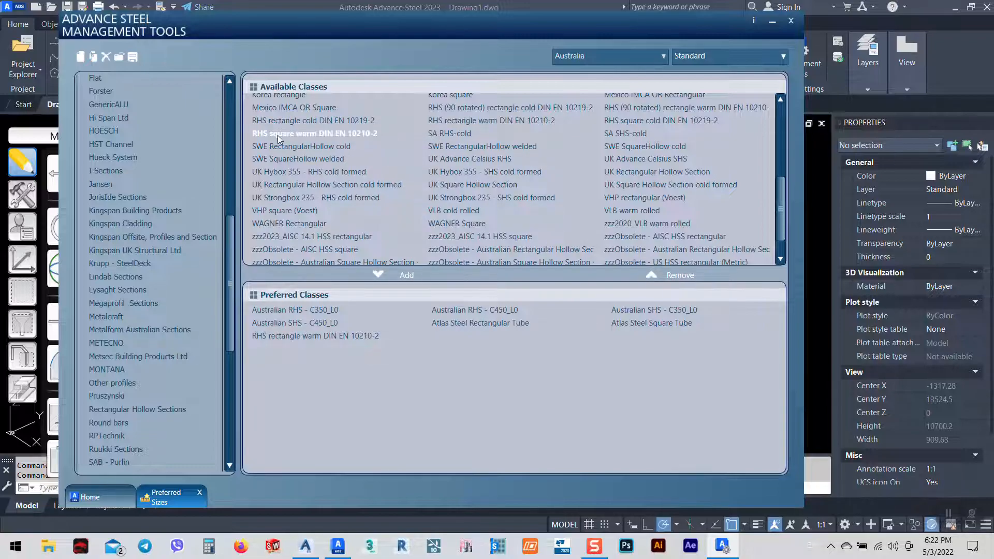
double_click(277, 135)
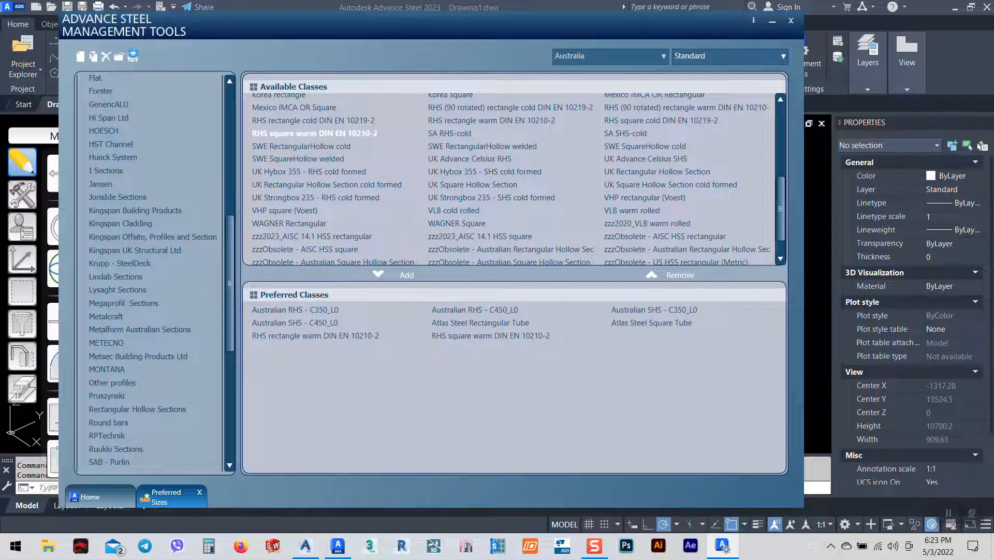
Step: Close Management Tools and update the Advance Steel database so the new preferred sizes take effect
left_click(790, 22)
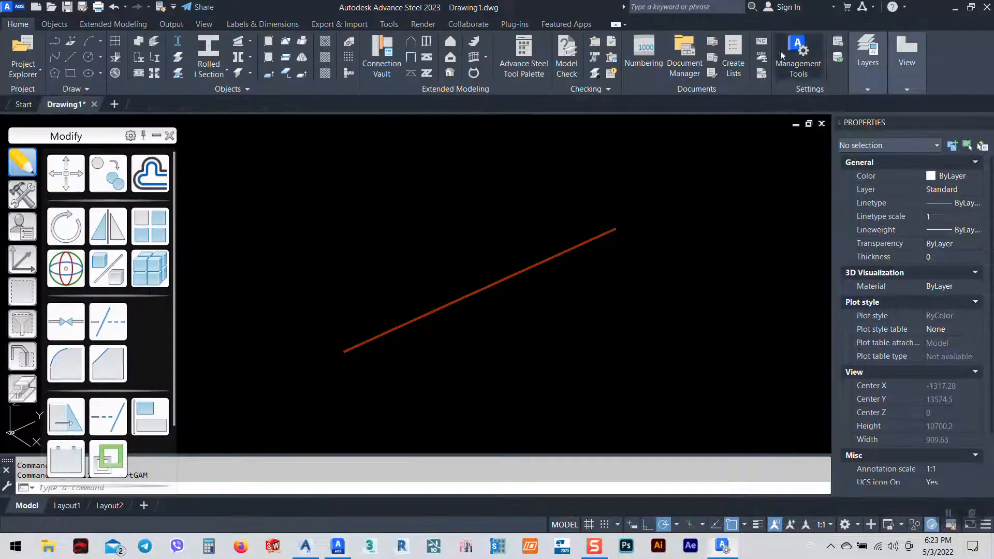
left_click(838, 58)
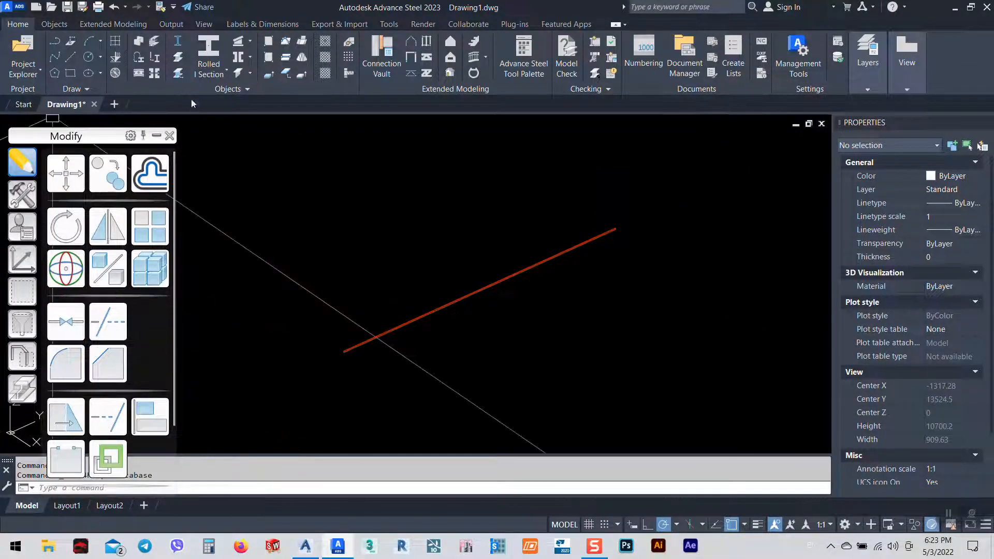
Step: Draw a square/rectangular hollow section beam roughly parallel to the existing beam, about half its length, on its upper-left side
left_click(227, 78)
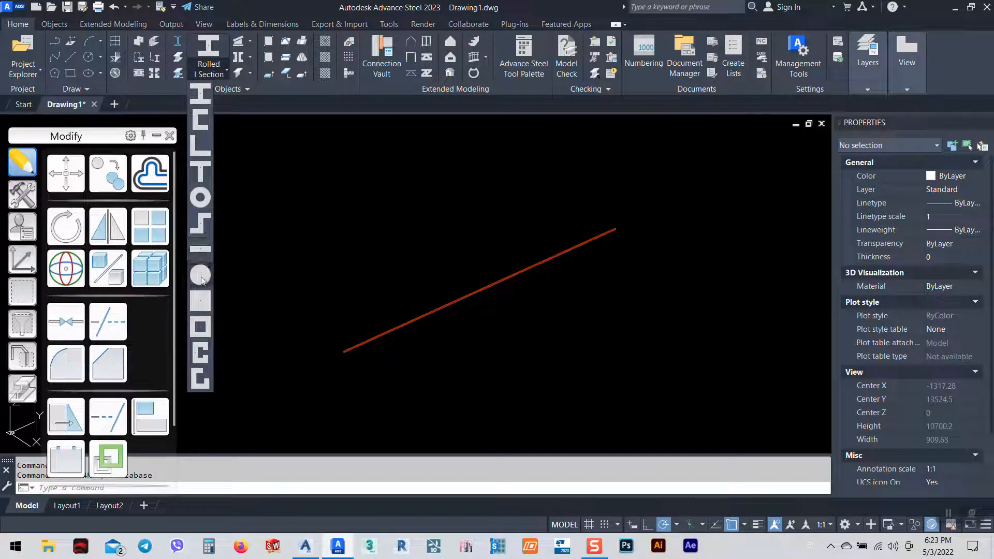
left_click(207, 328)
left_click(331, 309)
left_click(472, 246)
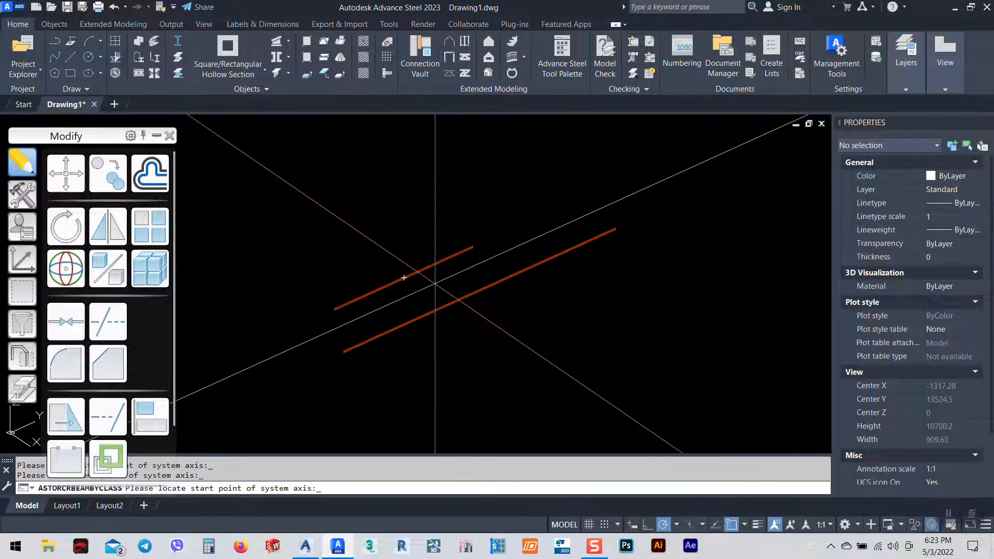
key("Return")
Step: Check the section classes offered for the new beam, including the full list, and assign RHS rectangle warm DIN EN 10210-2
left_click(348, 166)
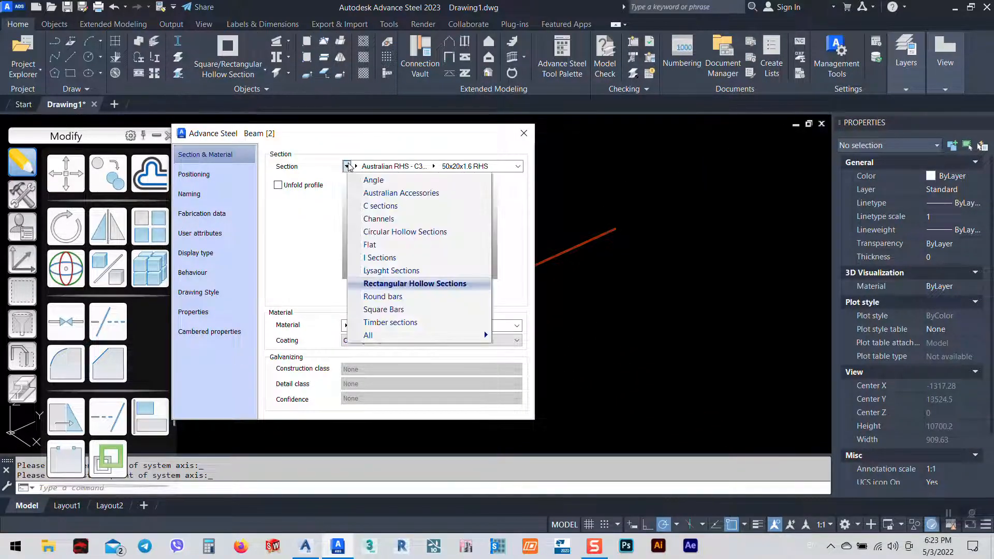
mouse_move(357, 169)
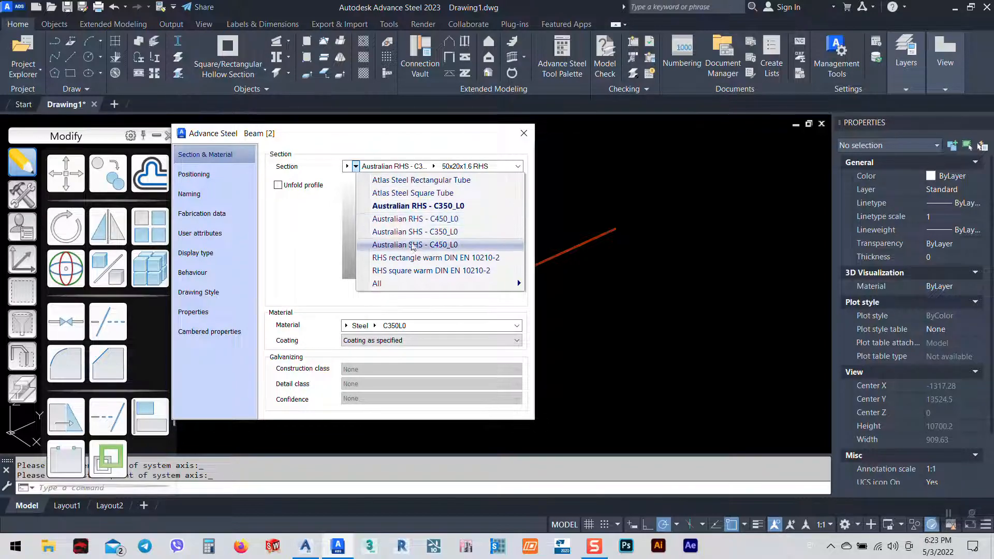
mouse_move(480, 286)
scroll(667, 434, "down", 10)
scroll(631, 357, "down", 15)
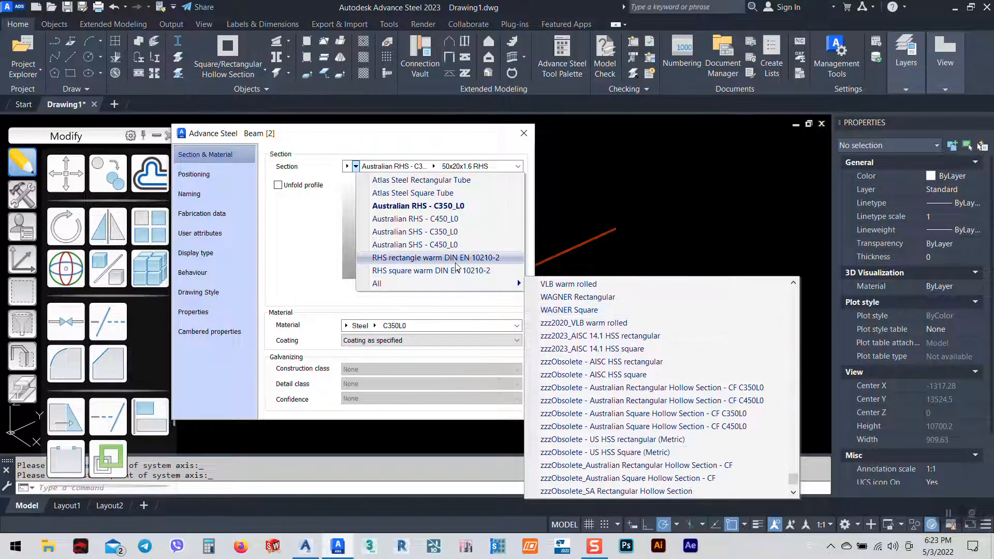
left_click(412, 259)
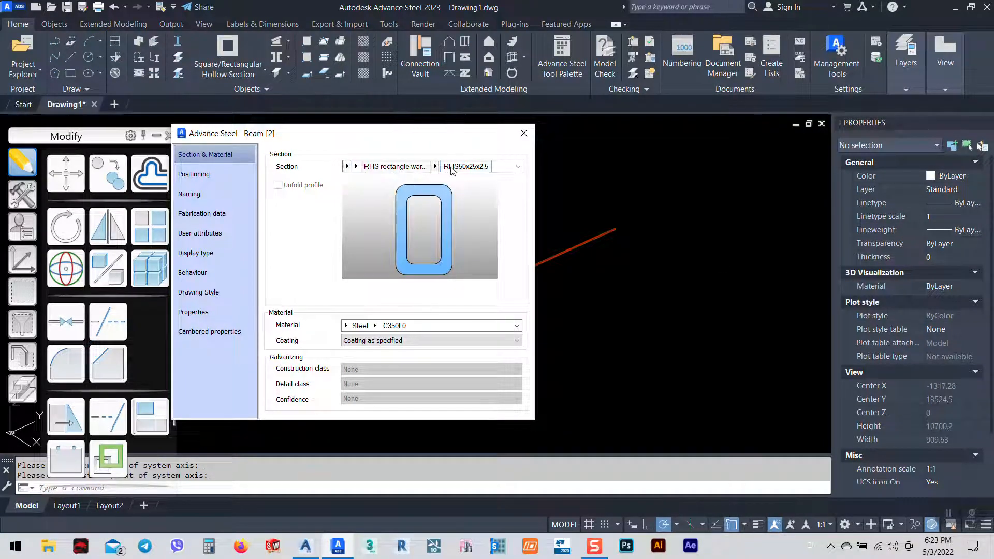
Step: Set the new beam's section size to RHS500x300x20 and close the beam properties
left_click(491, 166)
scroll(471, 296, "down", 15)
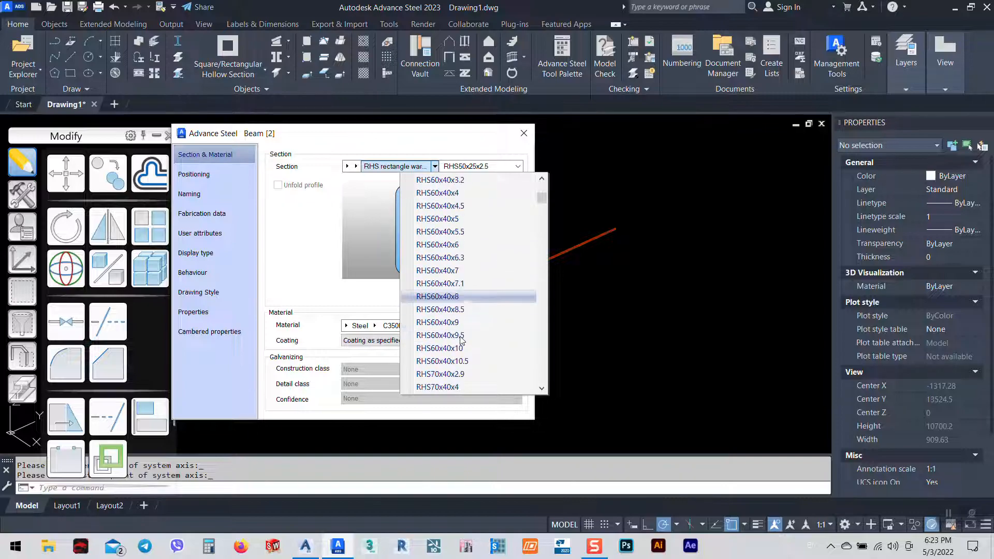
scroll(462, 339, "down", 15)
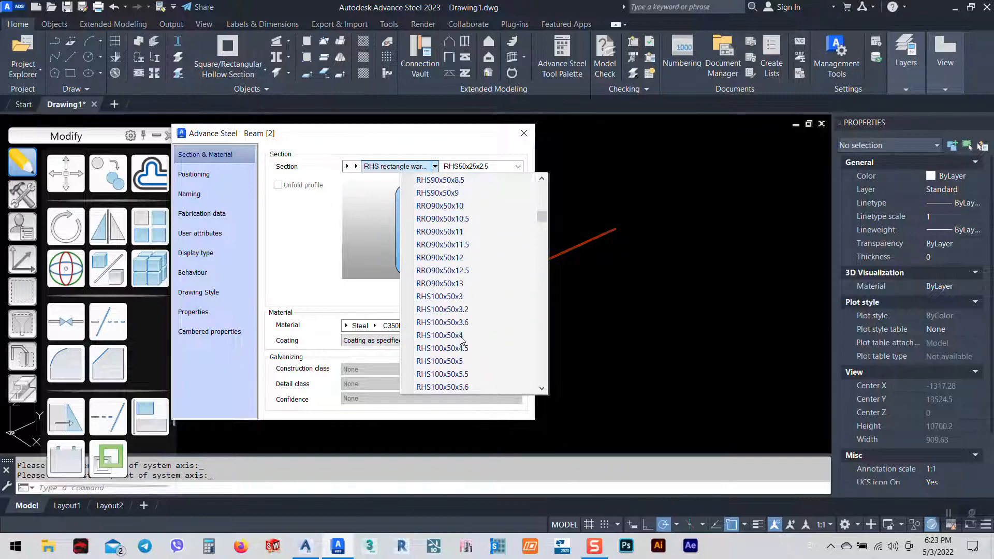
scroll(462, 339, "down", 15)
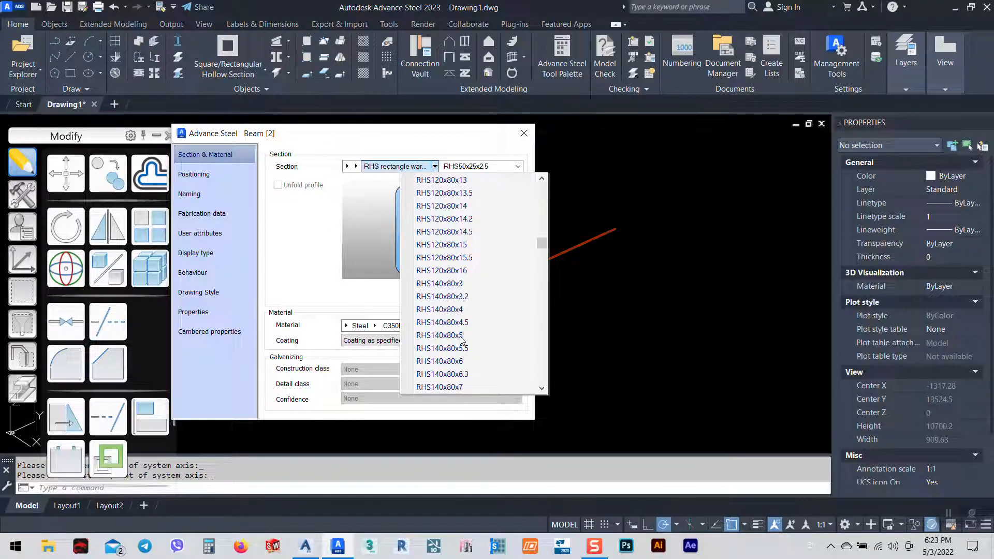
left_click(410, 167)
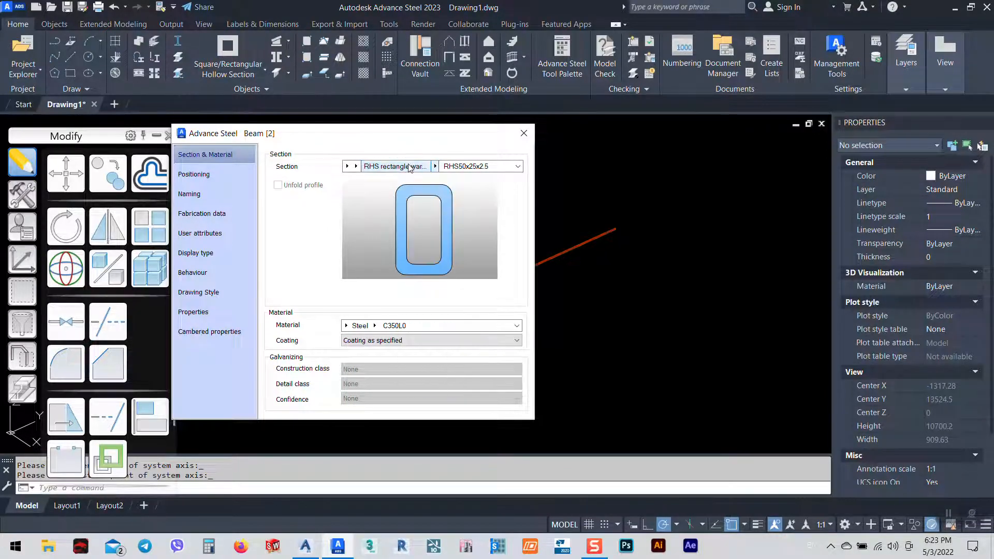
left_click(410, 167)
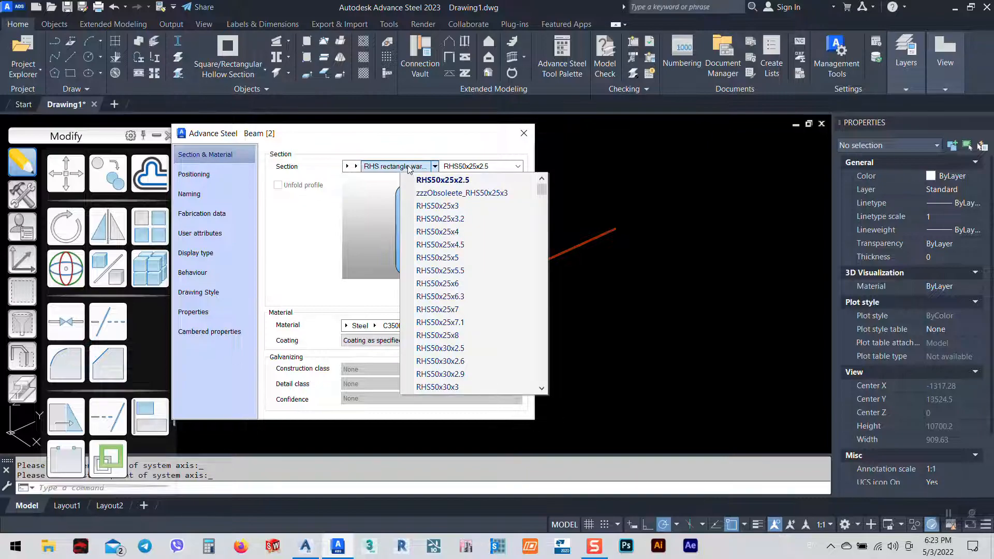
left_click(356, 166)
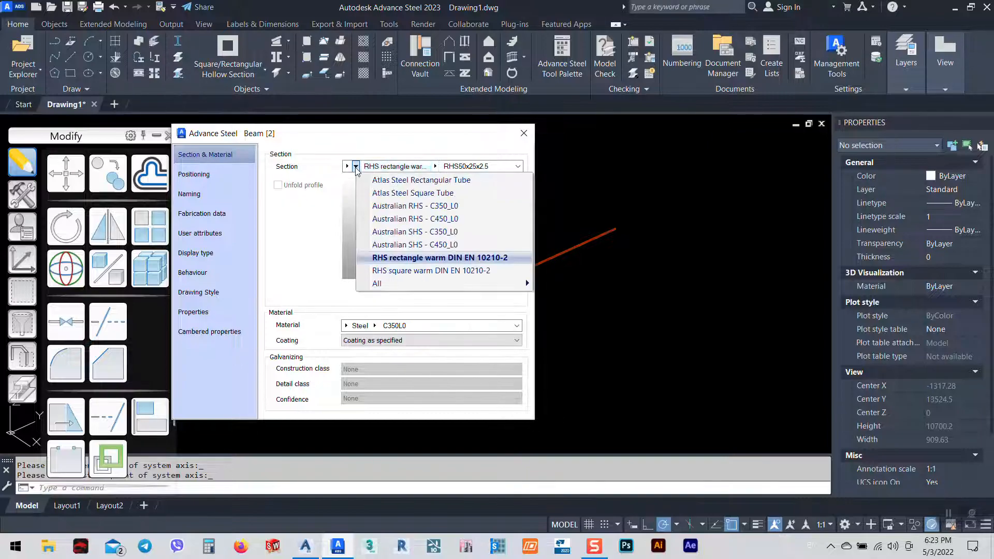
left_click(439, 257)
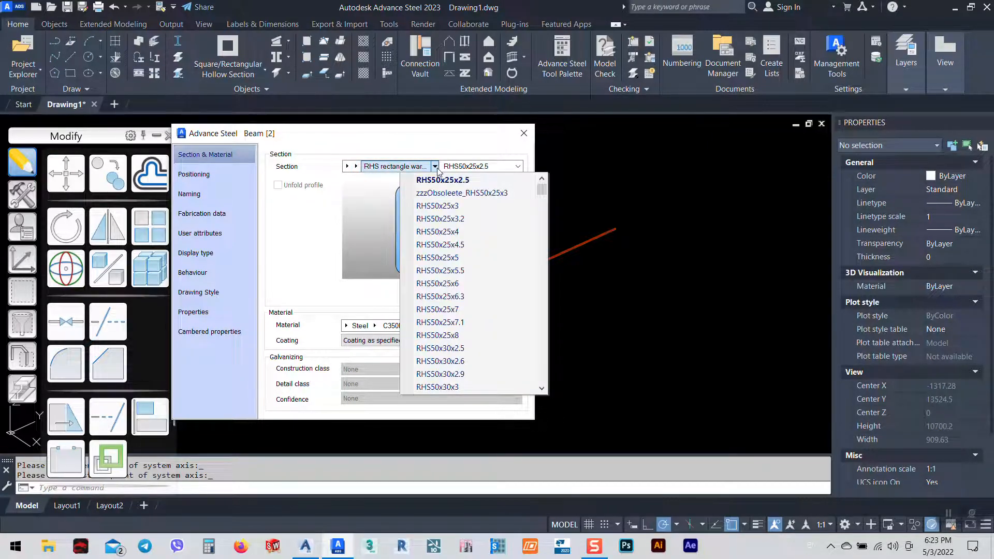
left_click(436, 168)
left_click(435, 166)
left_click_drag(542, 188, 547, 382)
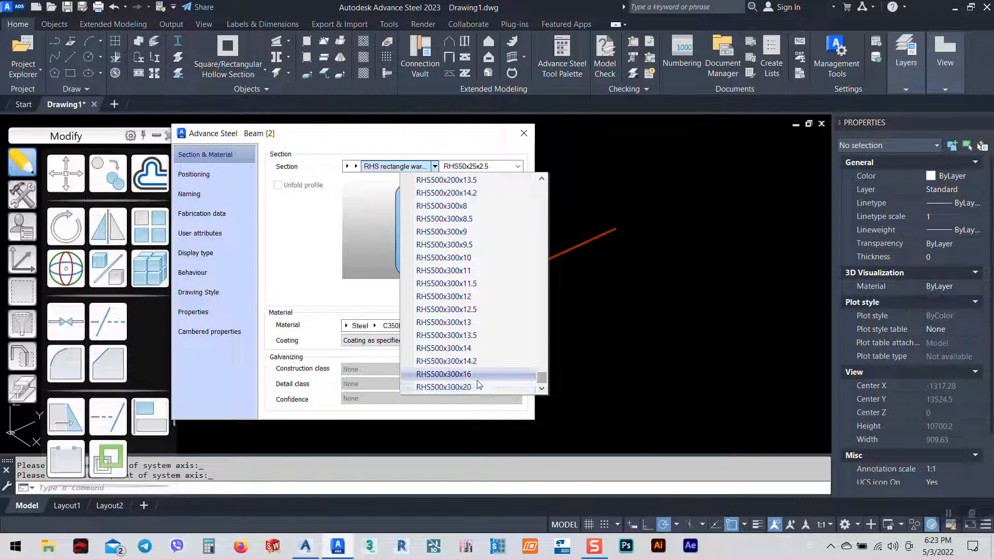
left_click(440, 387)
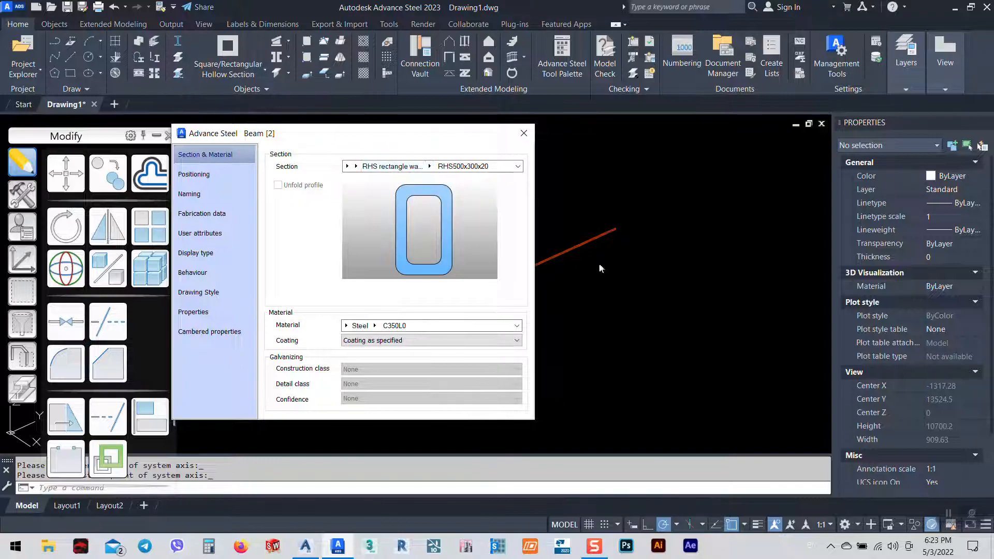
scroll(668, 344, "up", 8)
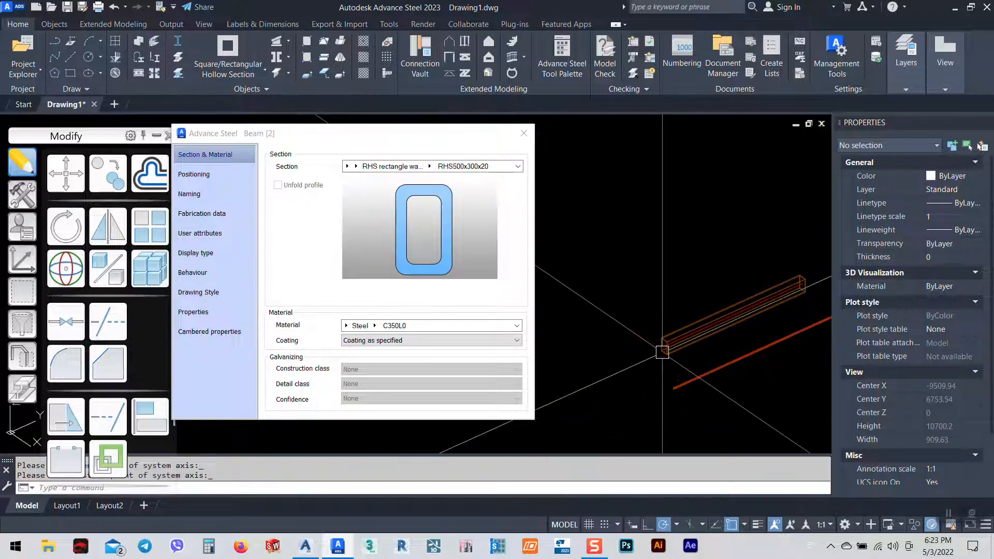
left_click(523, 134)
Step: Display the model in the Conceptual visual style with the new beam's hollow end facing the viewer
scroll(437, 271, "down", 6)
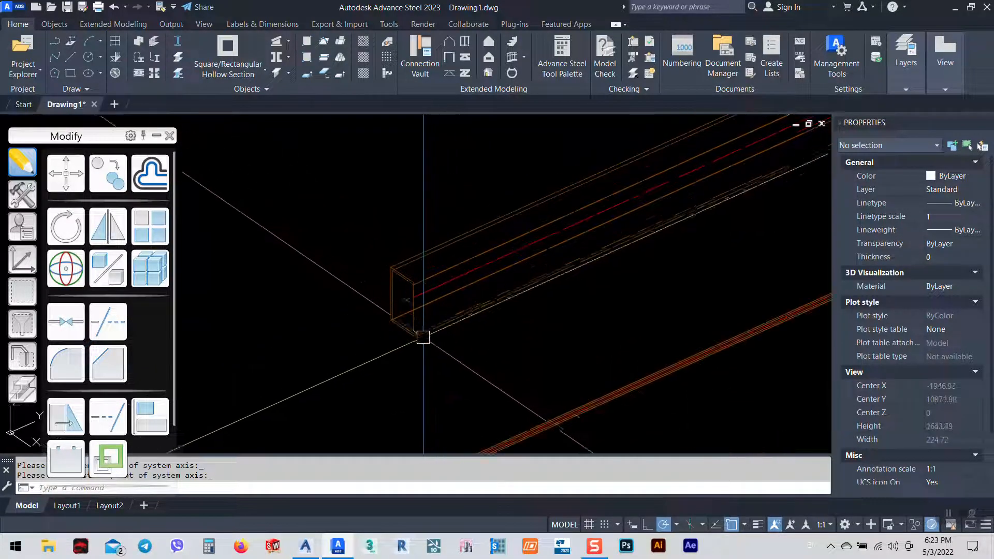
middle_click_drag(499, 342, 131, 118, "shift")
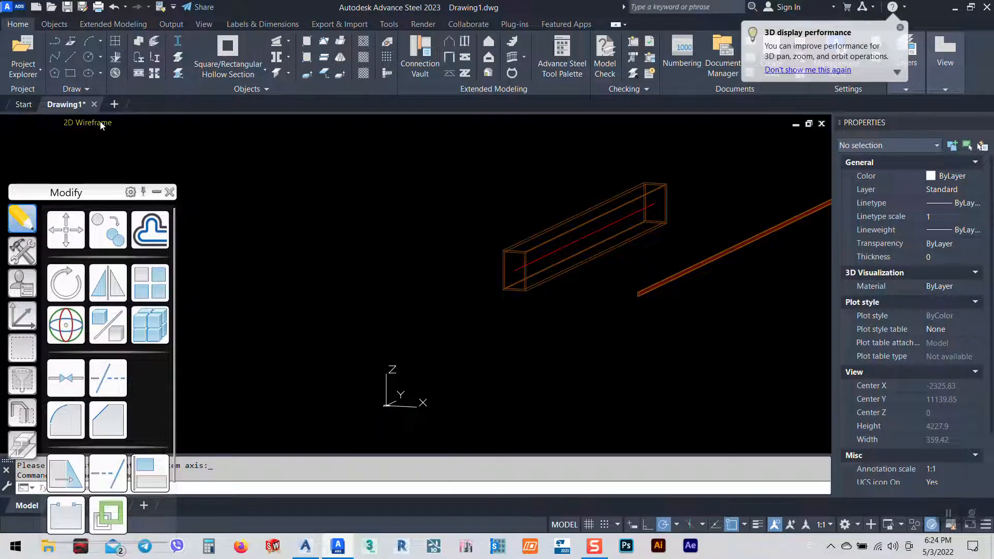
left_click(98, 122)
left_click(116, 163)
mouse_move(632, 282)
middle_mouse_down("shift")
mouse_move(610, 218)
mouse_move(642, 253)
mouse_move(628, 290)
mouse_move(647, 311)
middle_mouse_up("shift")
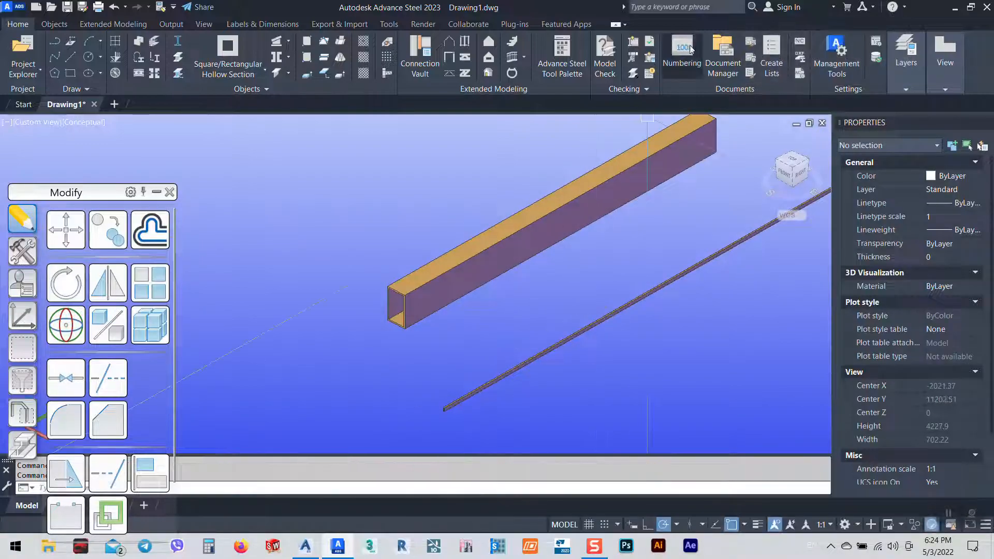
Step: Reopen the Preferred Sizes settings in Management Tools and examine the anchor entries Diameter, Material, Set and Standard
left_click(837, 52)
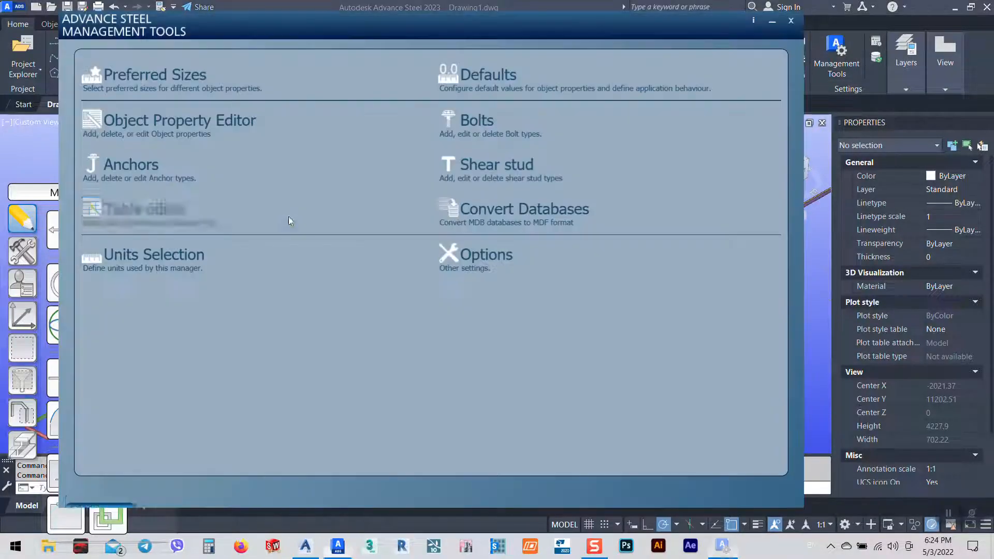
left_click(167, 79)
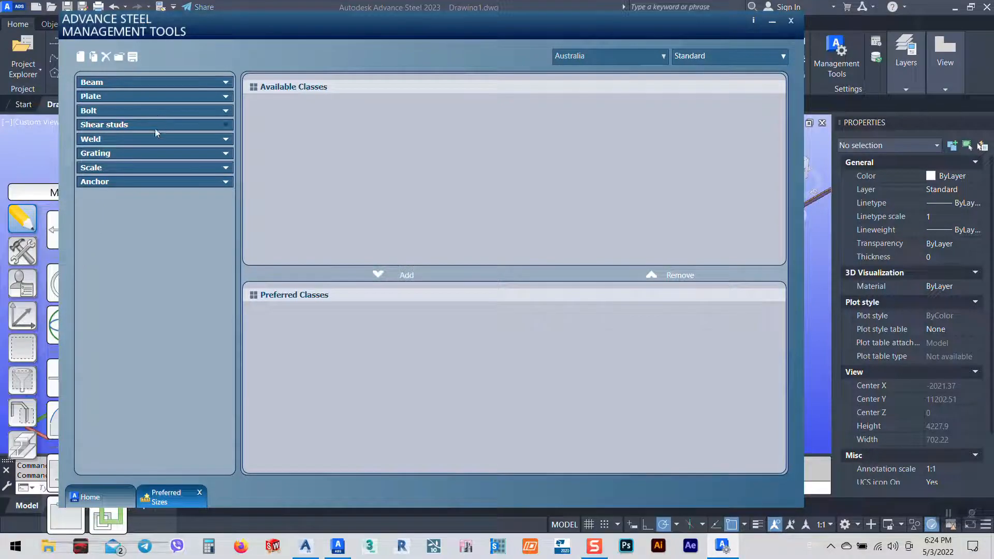
left_click(226, 183)
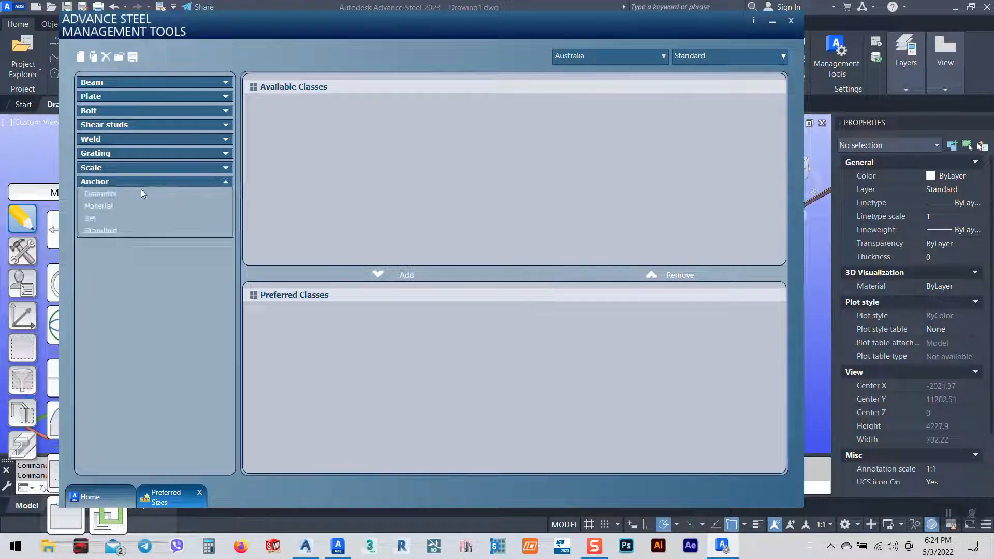
left_click(97, 195)
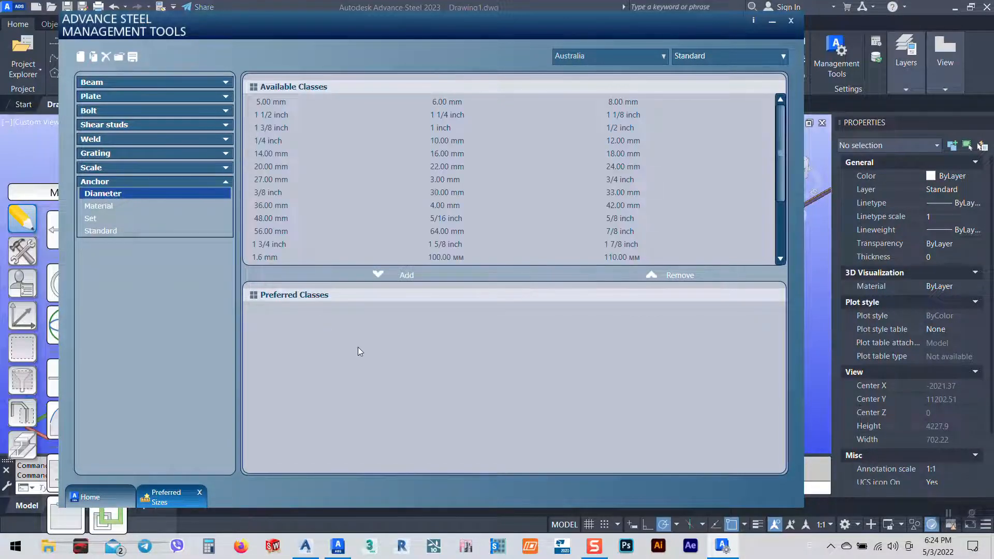
left_click(100, 207)
left_click(108, 217)
left_click(116, 232)
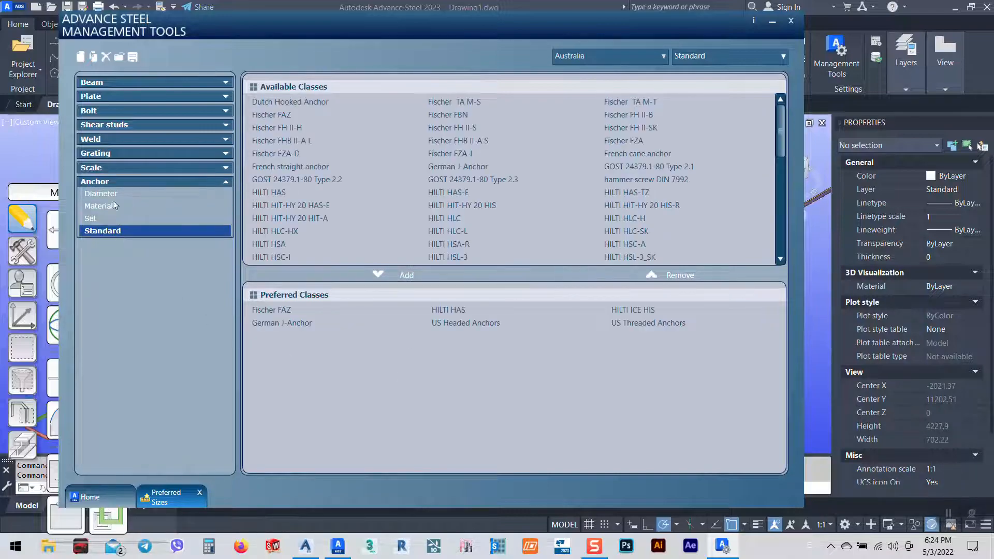
left_click(112, 167)
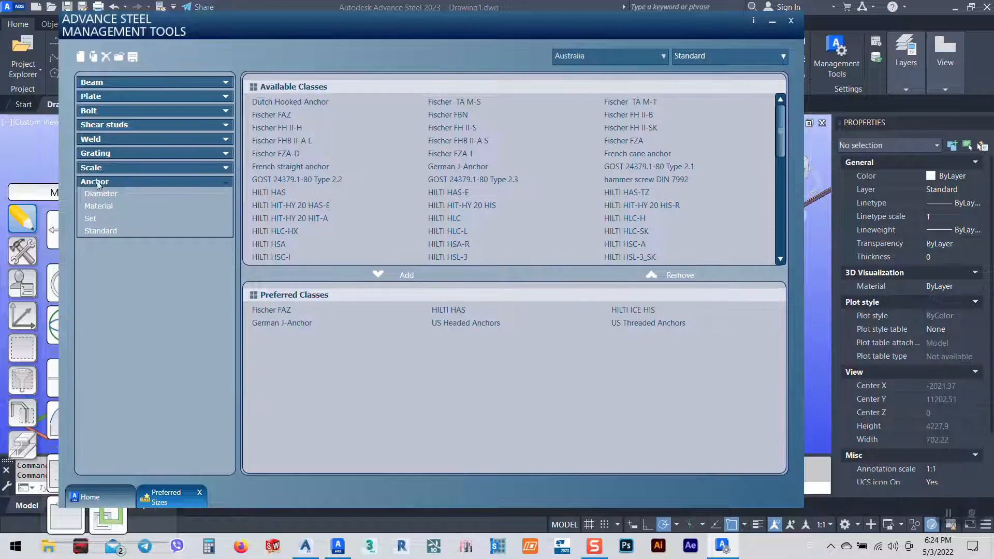
Step: Examine the preferred Scale entries and the preferred bolt Diameter entries
left_click(91, 179)
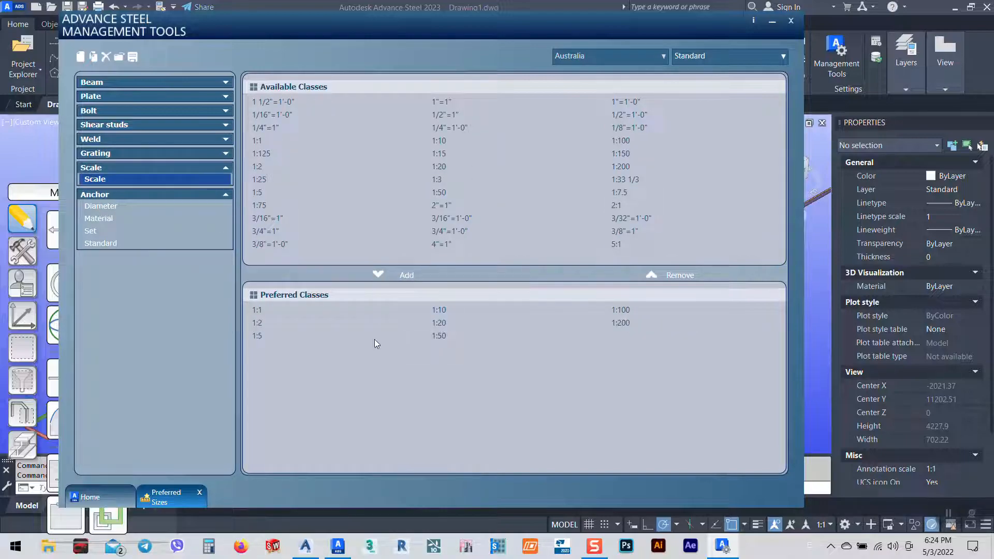
left_click(105, 110)
left_click(106, 111)
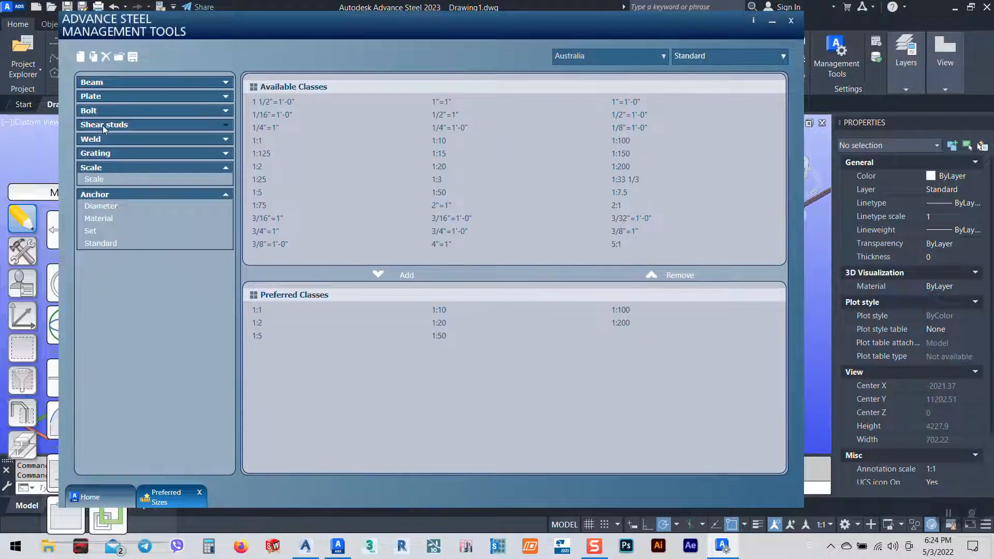
left_click(96, 110)
left_click(98, 109)
left_click(93, 111)
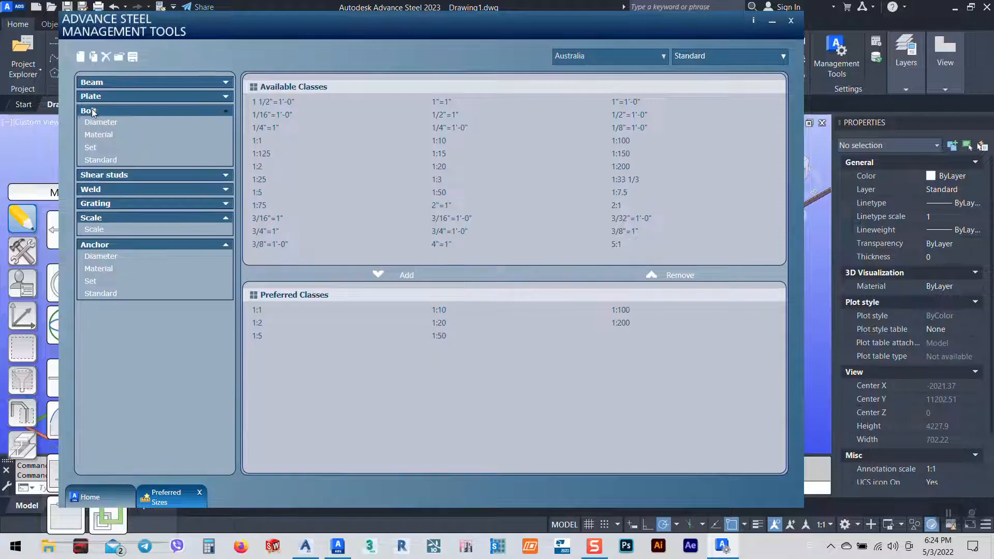
left_click(98, 124)
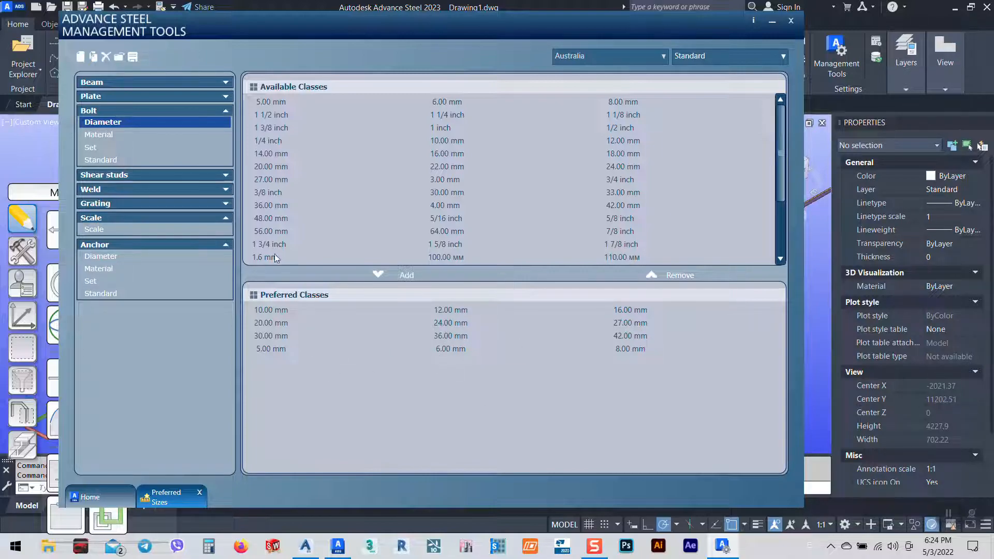
Step: Add HR10.9 to the preferred bolt materials
left_click(100, 136)
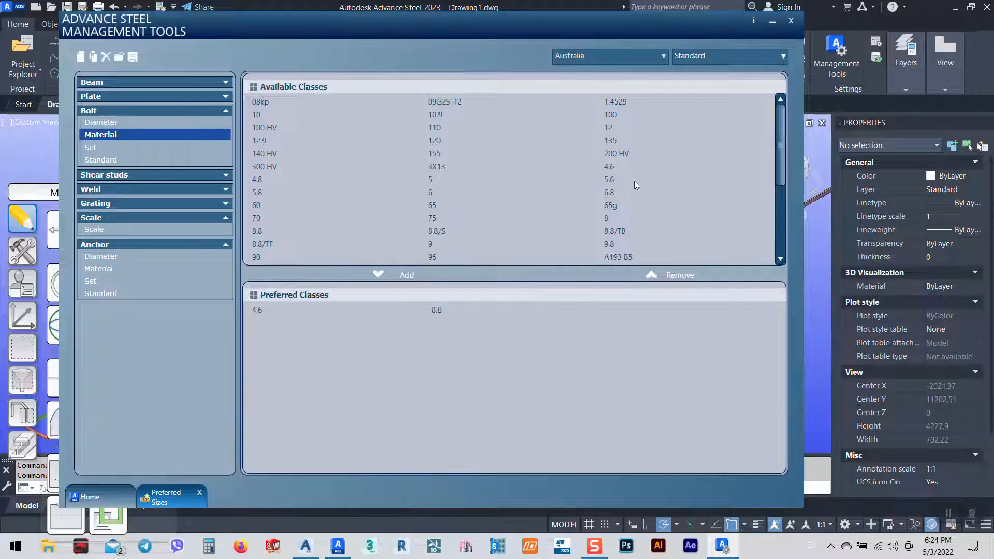
scroll(555, 217, "down", 2)
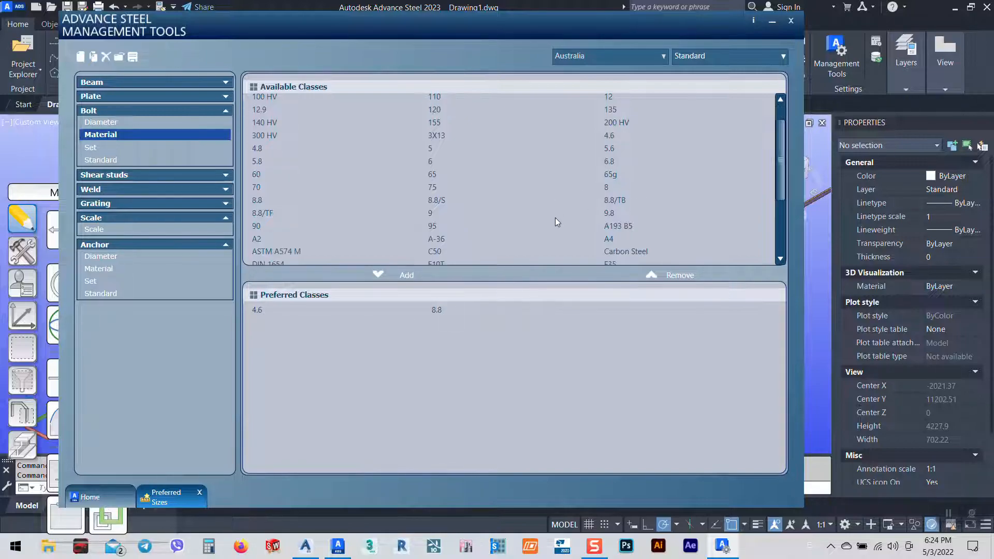
scroll(482, 125, "up", 2)
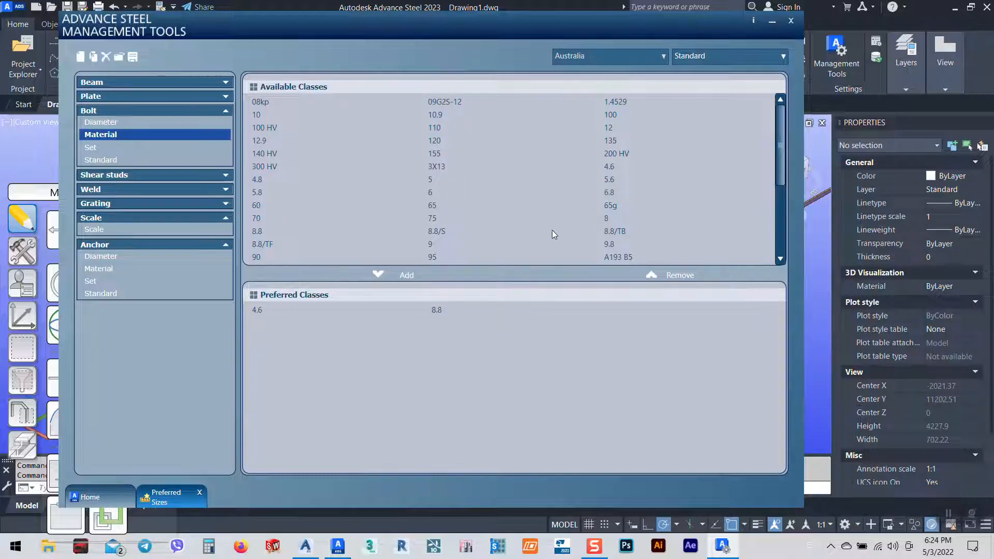
scroll(286, 251, "down", 2)
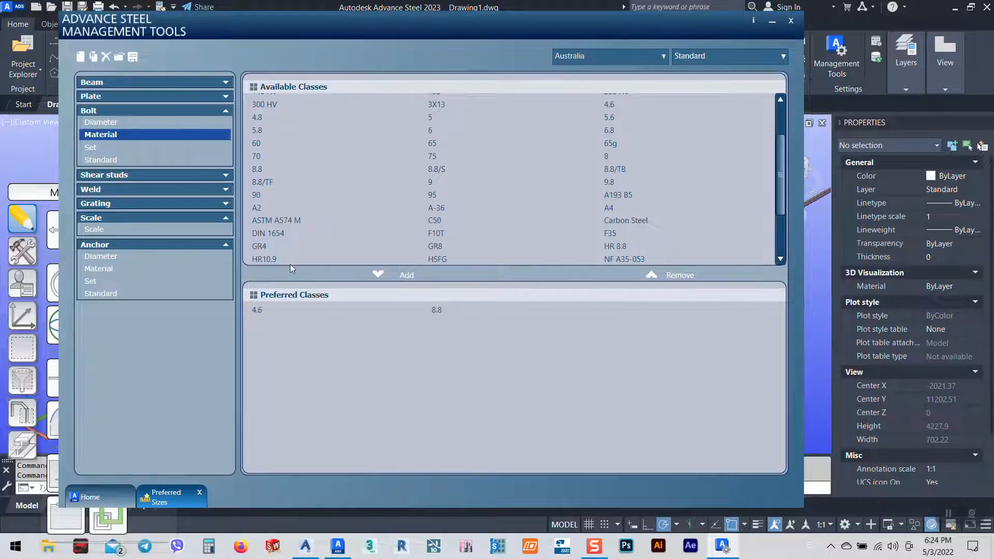
scroll(362, 235, "down", 2)
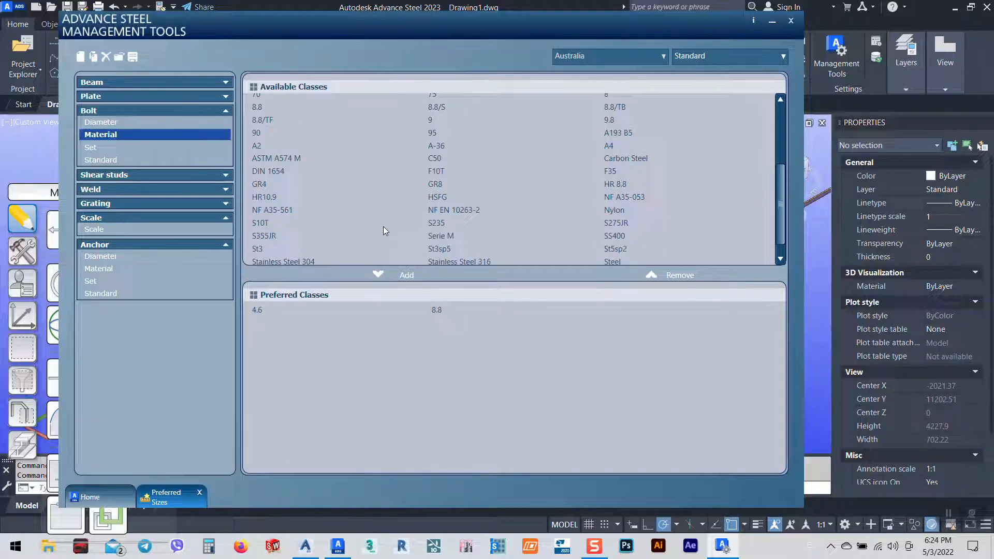
double_click(263, 198)
scroll(342, 165, "down", 1)
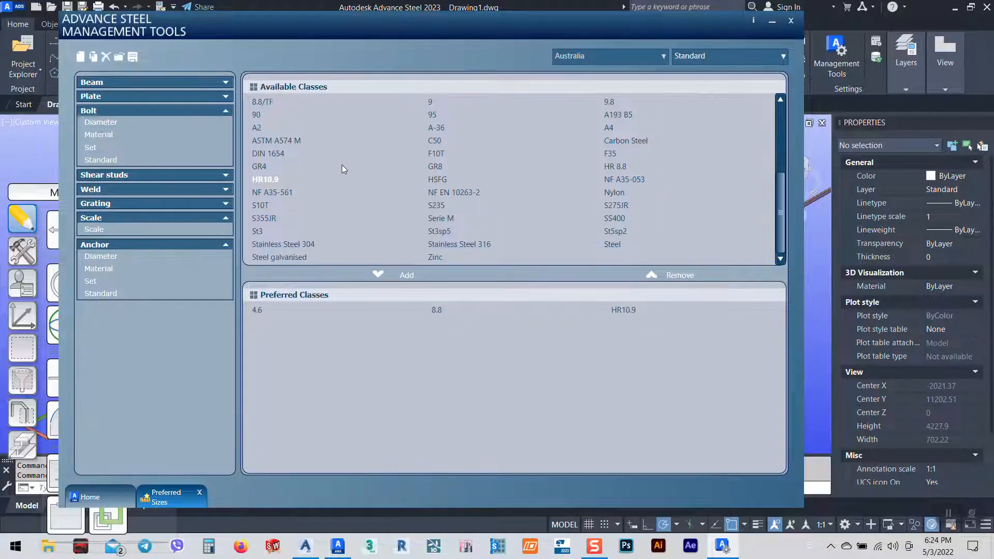
scroll(344, 164, "up", 2)
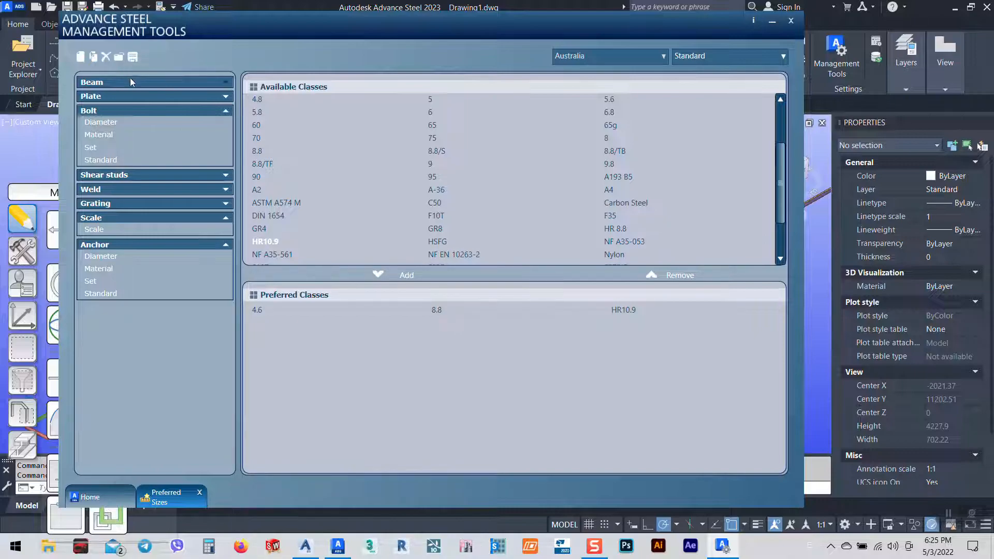
Step: Remove materials 300+ and 250 from the preferred plate materials
left_click(119, 96)
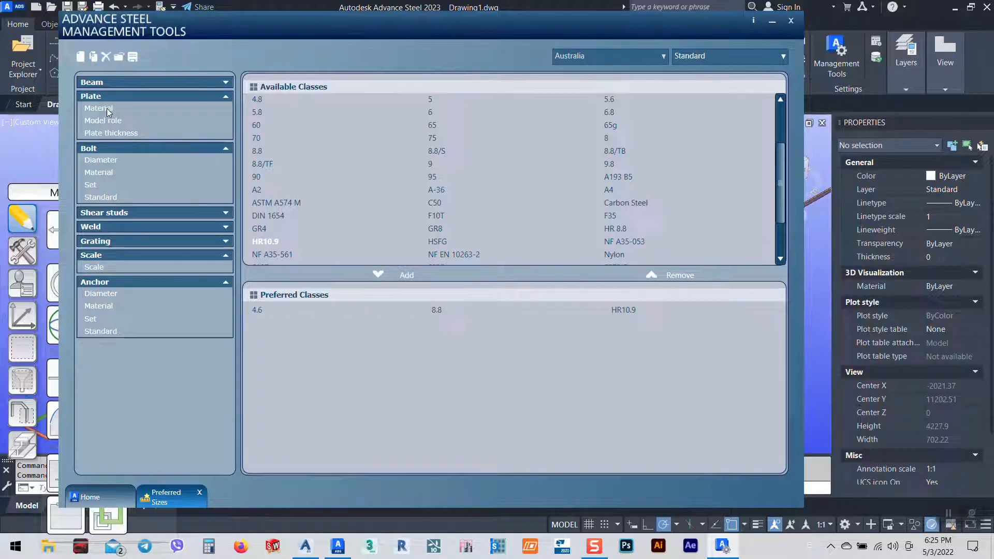
left_click(108, 109)
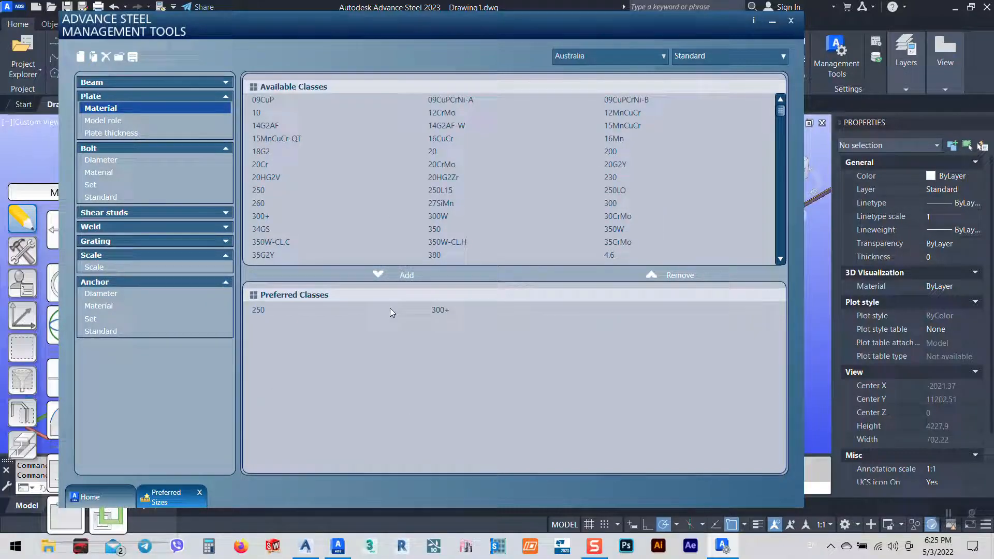
left_click(440, 310)
left_click(672, 276)
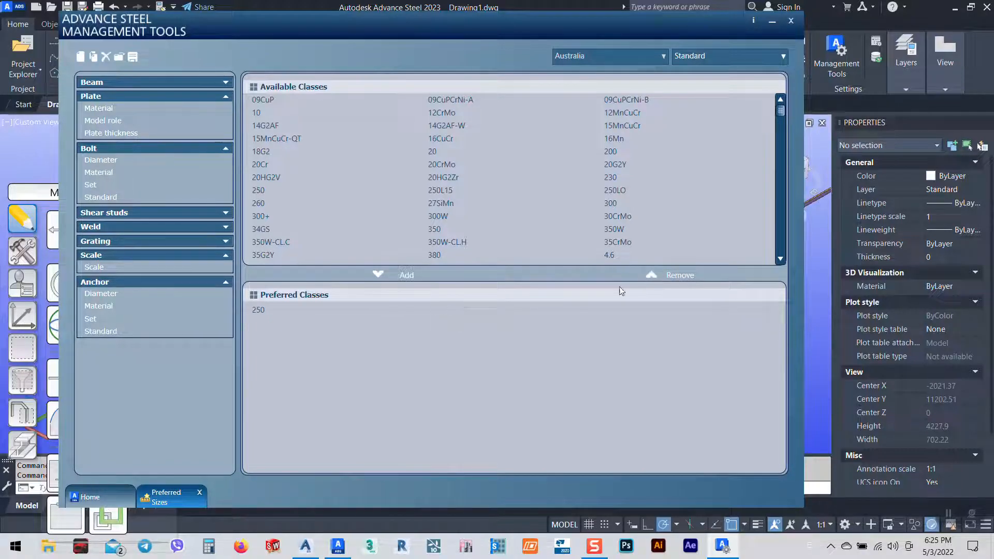
left_click(677, 276)
Step: Add S235, S275 and S355 to the preferred plate materials
scroll(325, 189, "down", 3)
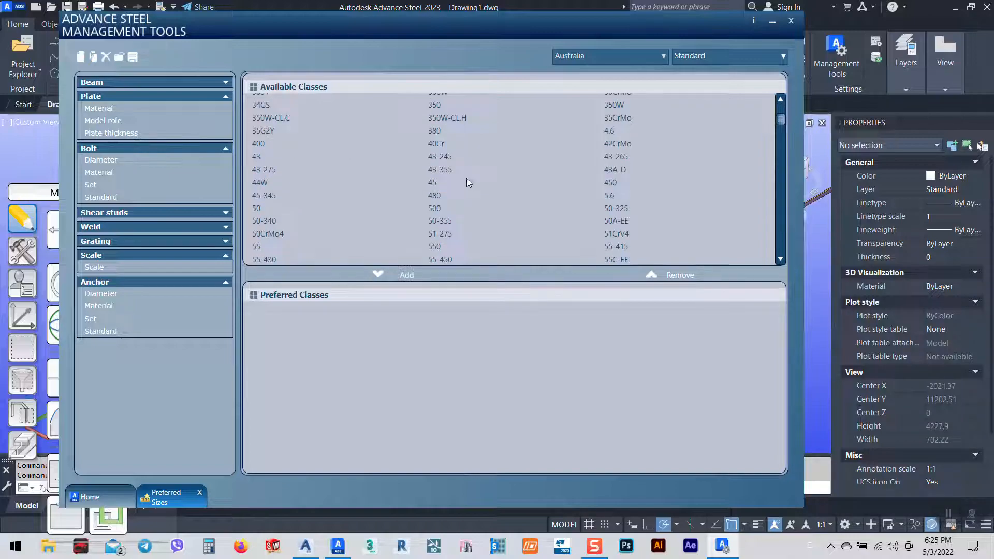
scroll(480, 183, "down", 12)
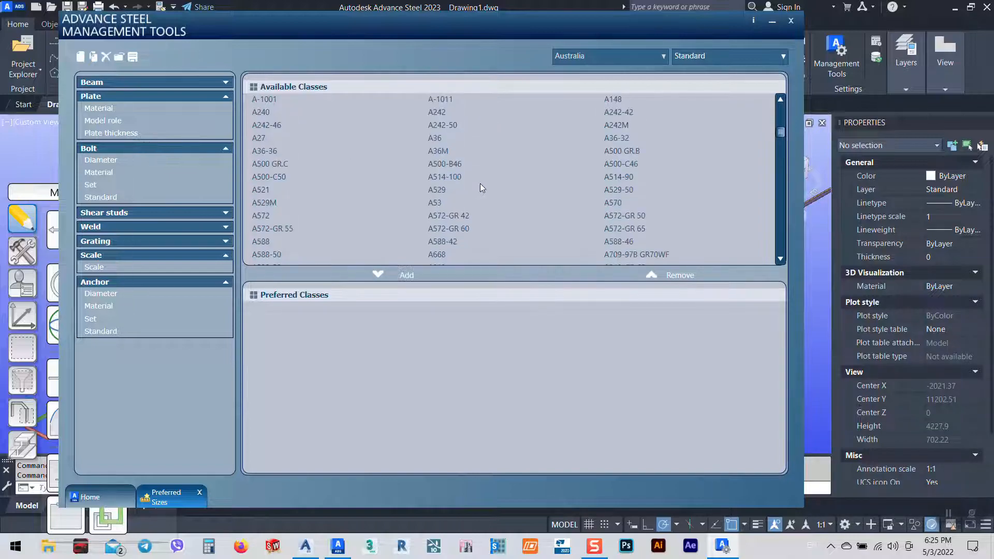
scroll(490, 189, "down", 9)
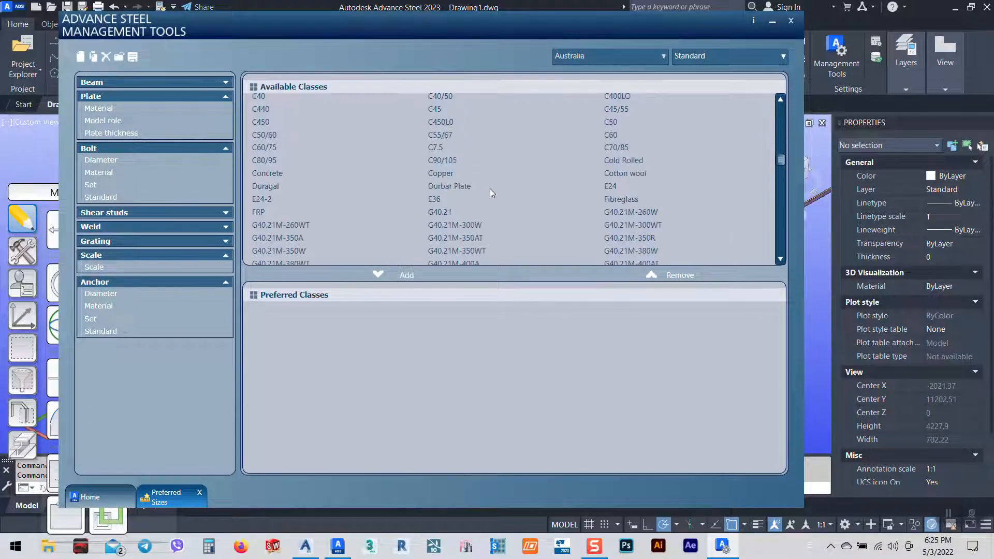
scroll(490, 190, "down", 12)
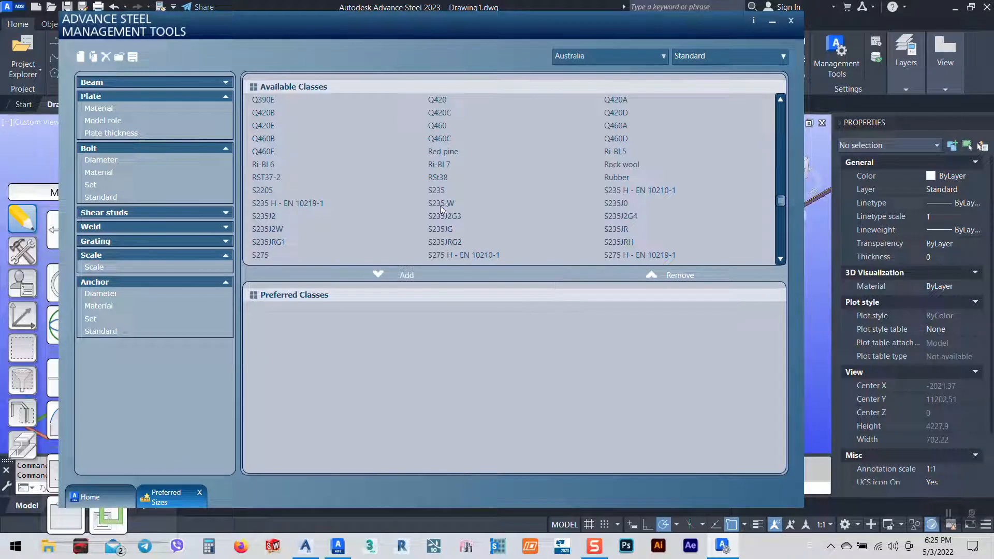
double_click(437, 190)
double_click(261, 255)
scroll(362, 210, "down", 3)
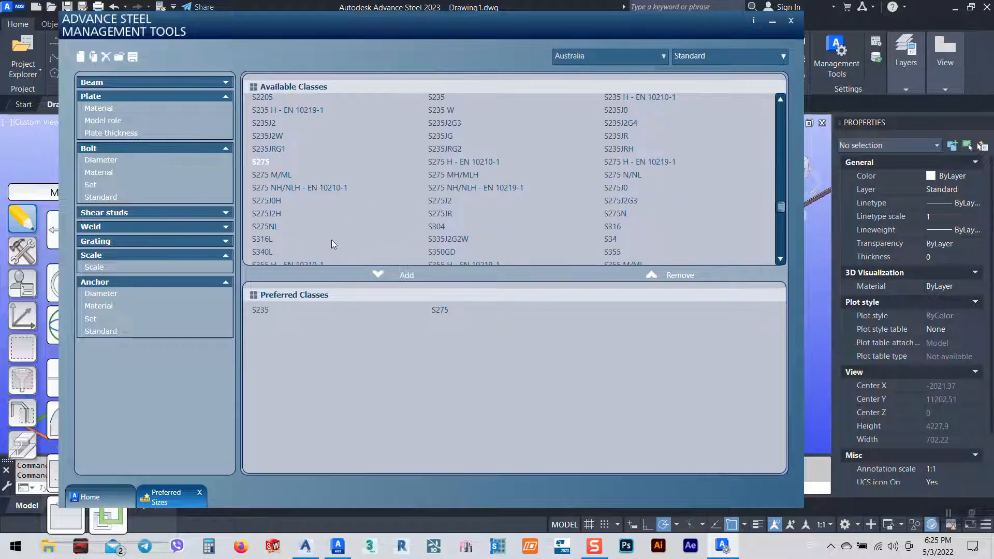
double_click(613, 253)
Step: Examine the plate entries Model role, including the full list of available roles, and Plate thickness
left_click(109, 121)
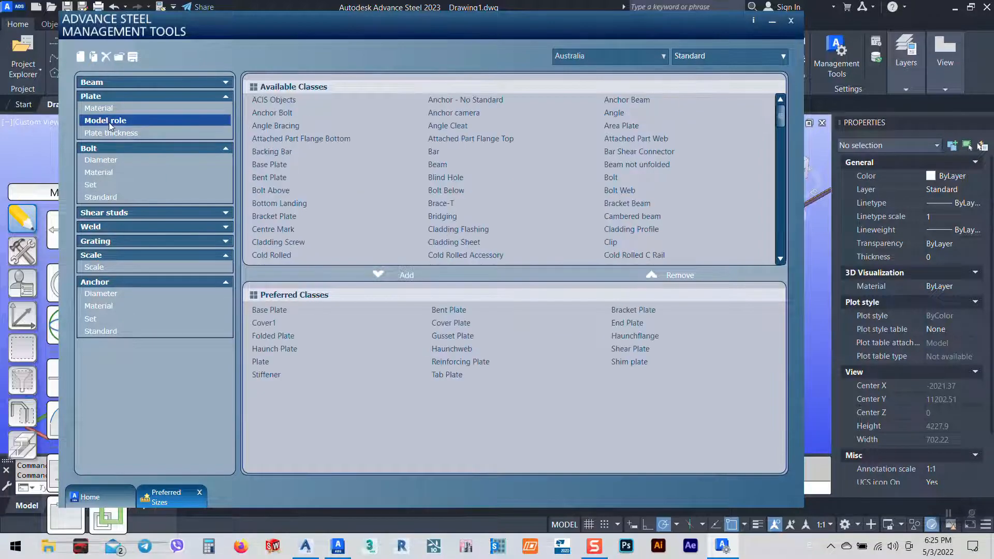
scroll(583, 172, "down", 15)
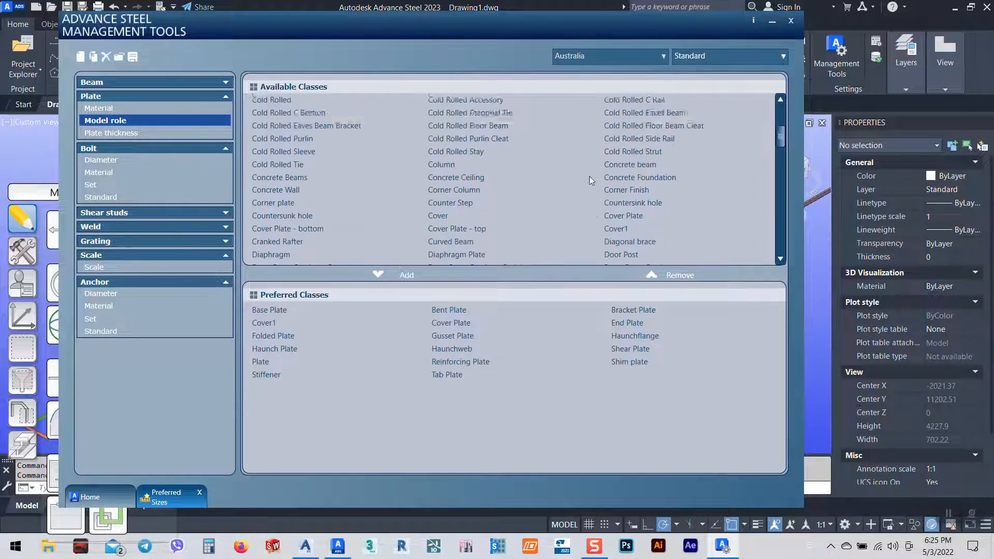
scroll(595, 184, "down", 10)
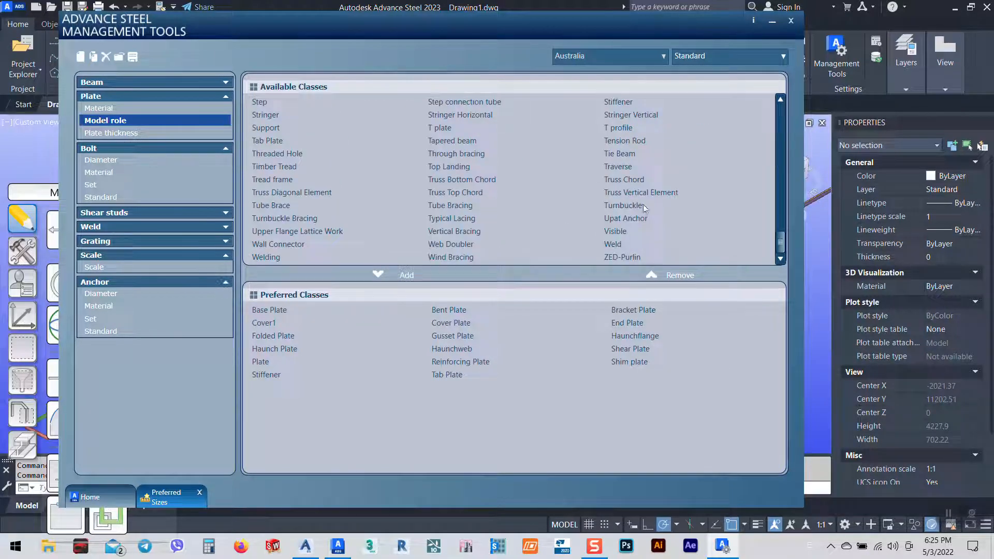
left_click(110, 133)
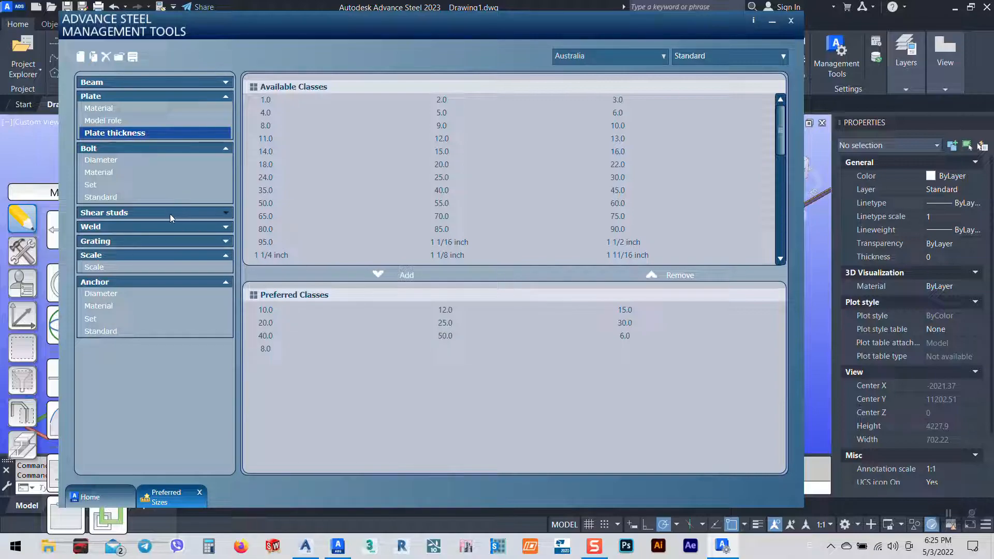
Step: Examine the weld entries Combination weld, Surface shapes, Weld design and Weld types
left_click(138, 226)
left_click(117, 239)
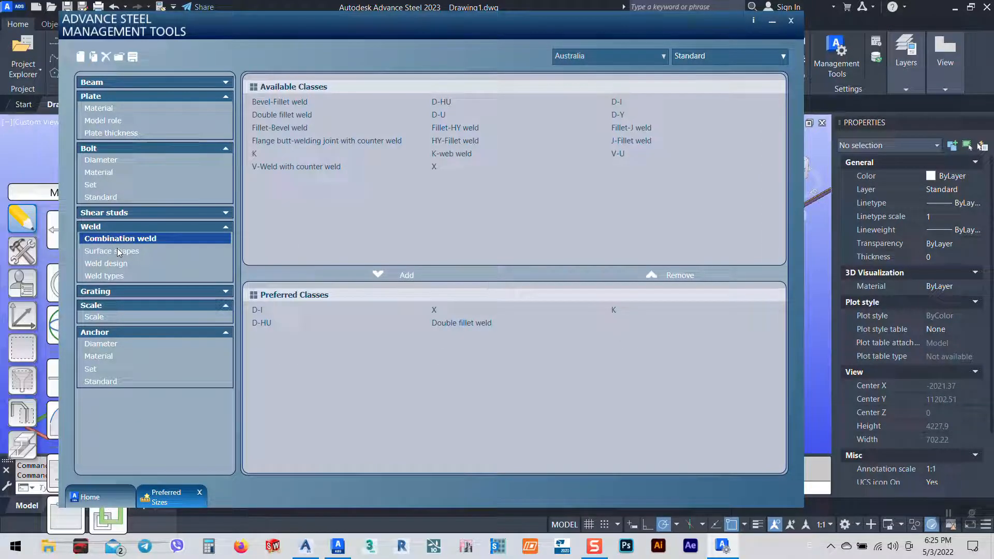
left_click(118, 251)
left_click(119, 275)
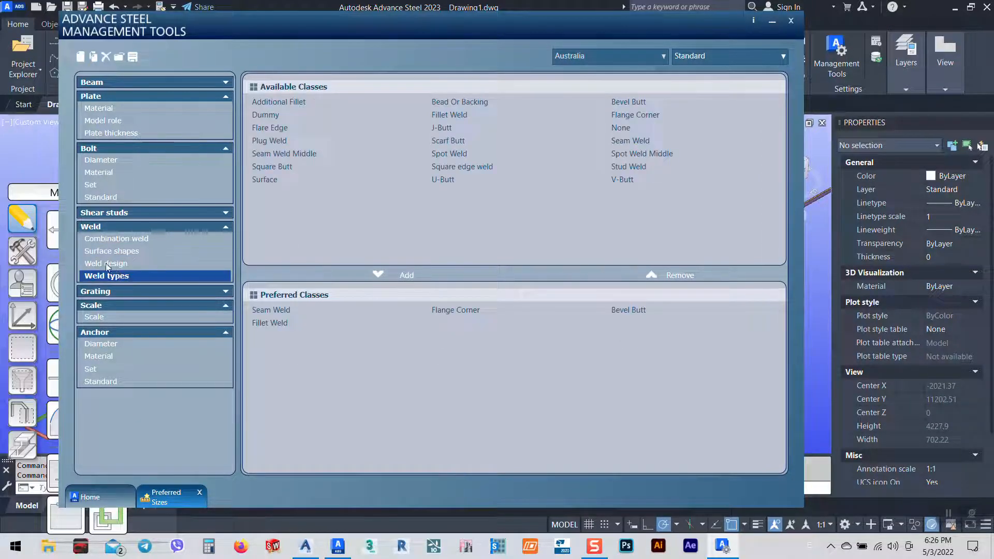
left_click(107, 265)
left_click(107, 276)
Step: Examine the grating entries Material, Model role and Standard grating class, and expand the Standard grating product list
left_click(108, 293)
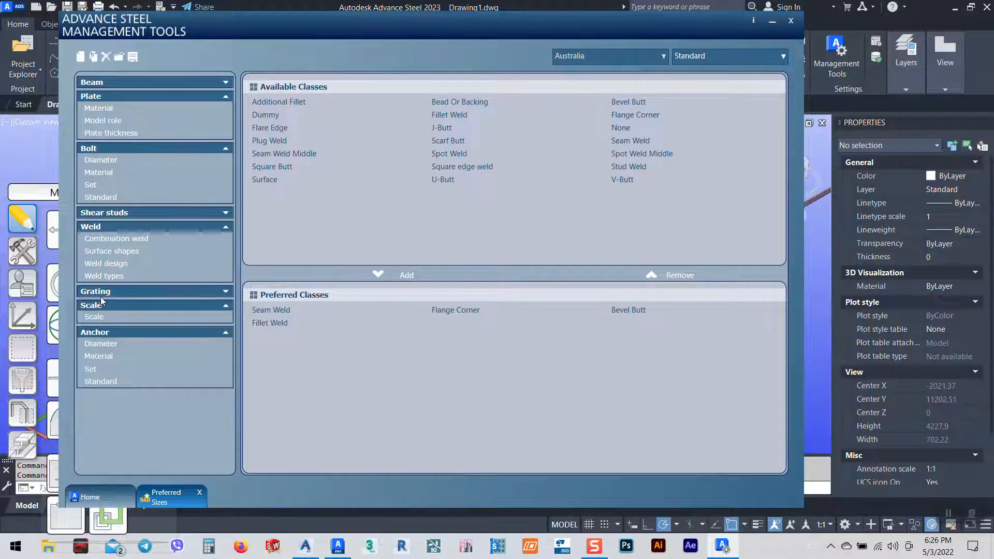
left_click(98, 291)
left_click(102, 304)
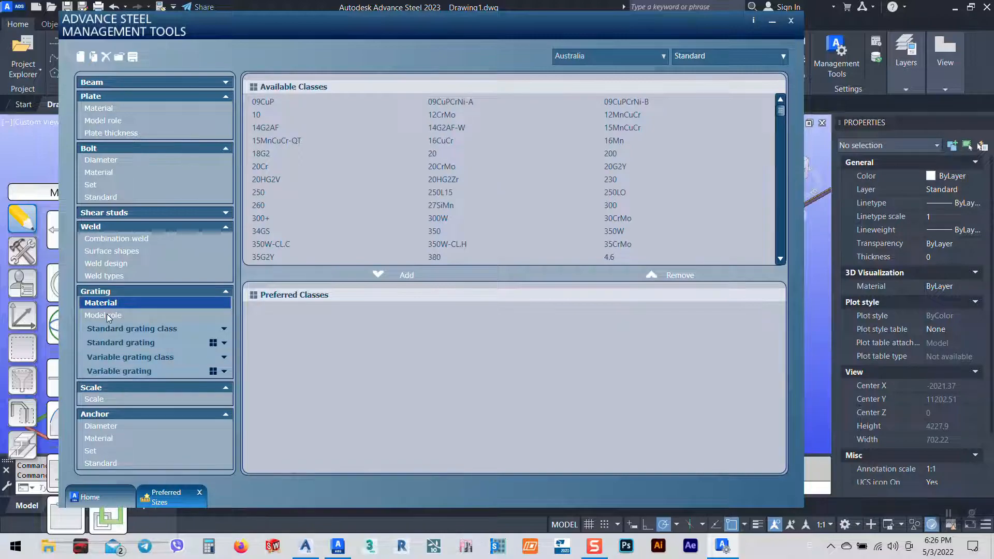
left_click(107, 314)
left_click(114, 332)
left_click(122, 342)
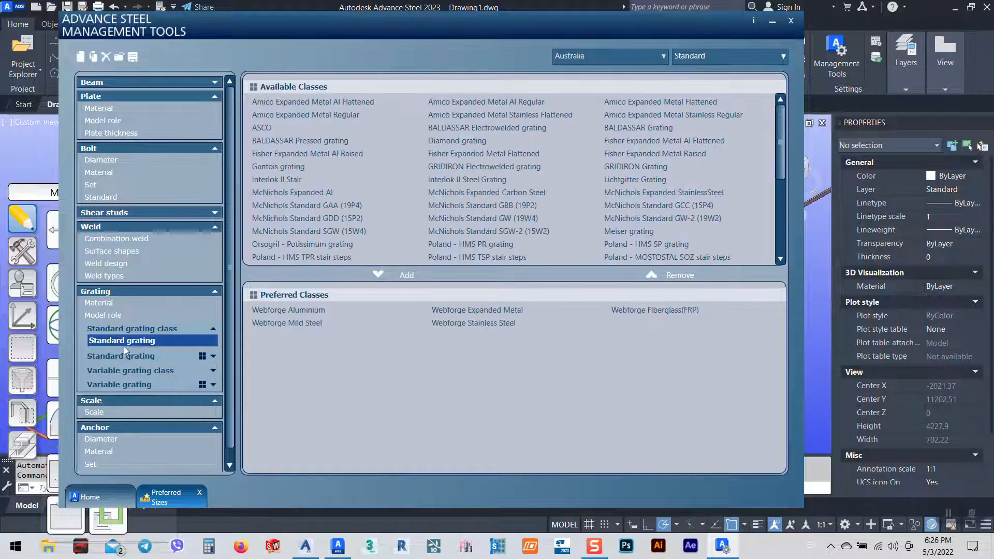
left_click(120, 356)
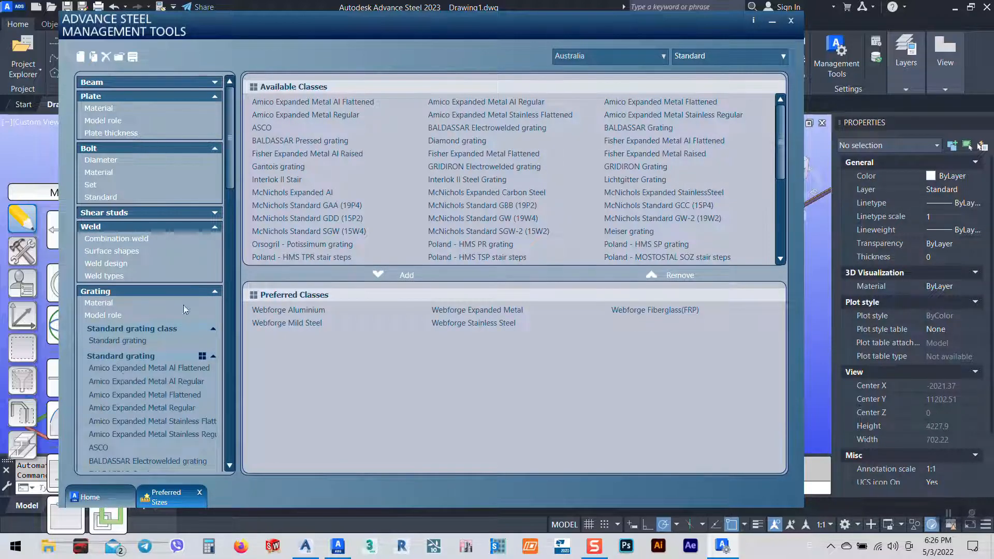
scroll(563, 172, "down", 5)
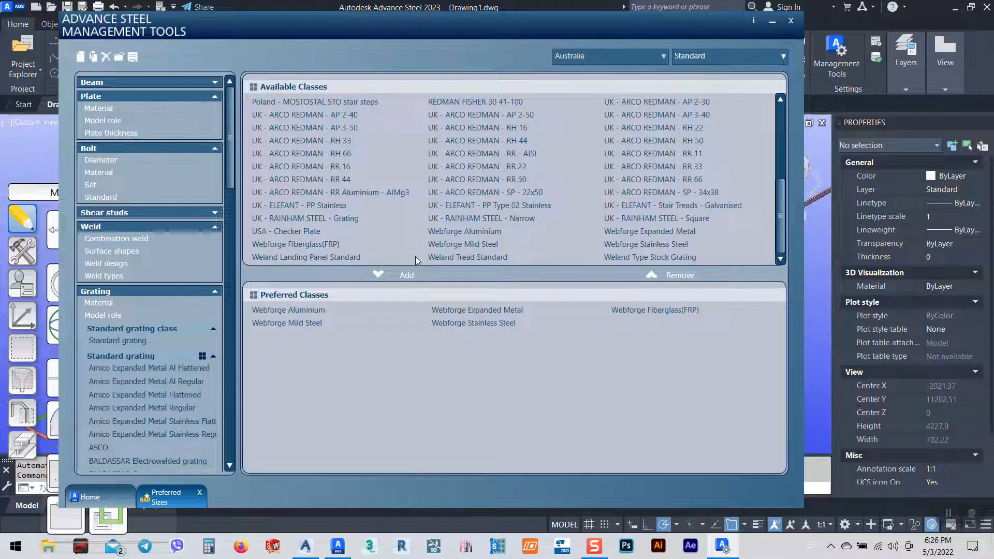
Step: Review the sizes available for standard gratings such as Amico, ASCO, McNichols and Orsogril - Potissimum, and close Management Tools
left_click(142, 369)
left_click(135, 381)
left_click(132, 395)
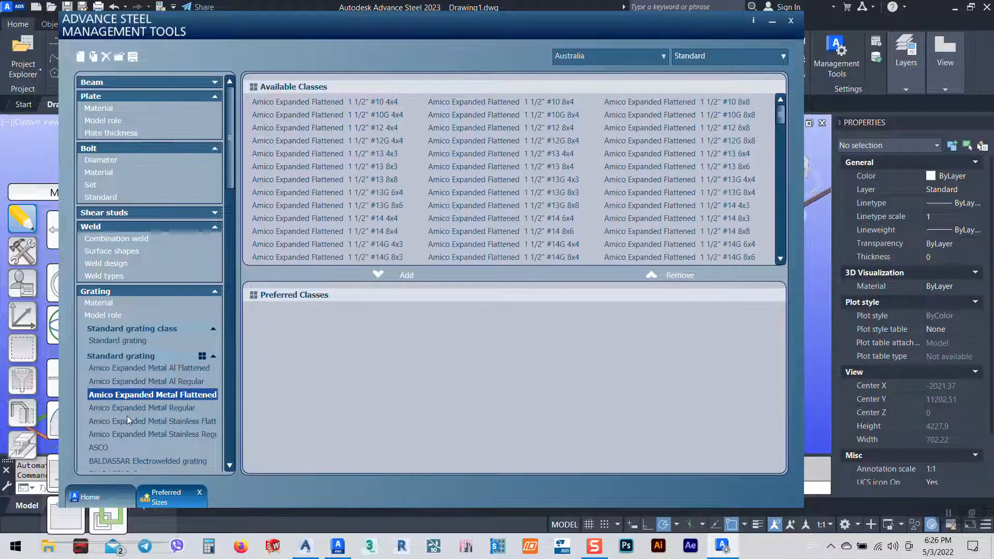
left_click(130, 421)
left_click(129, 436)
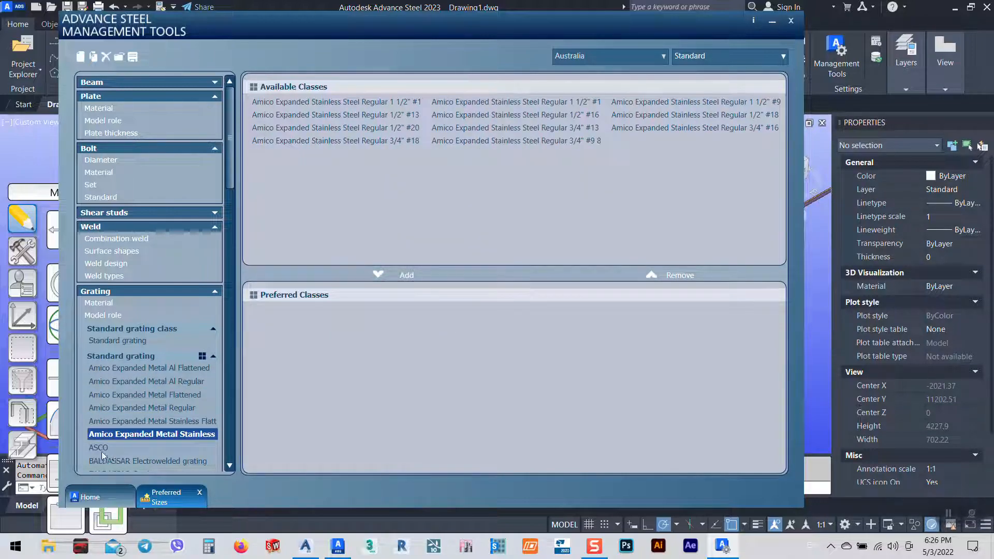
left_click(102, 449)
scroll(149, 370, "down", 5)
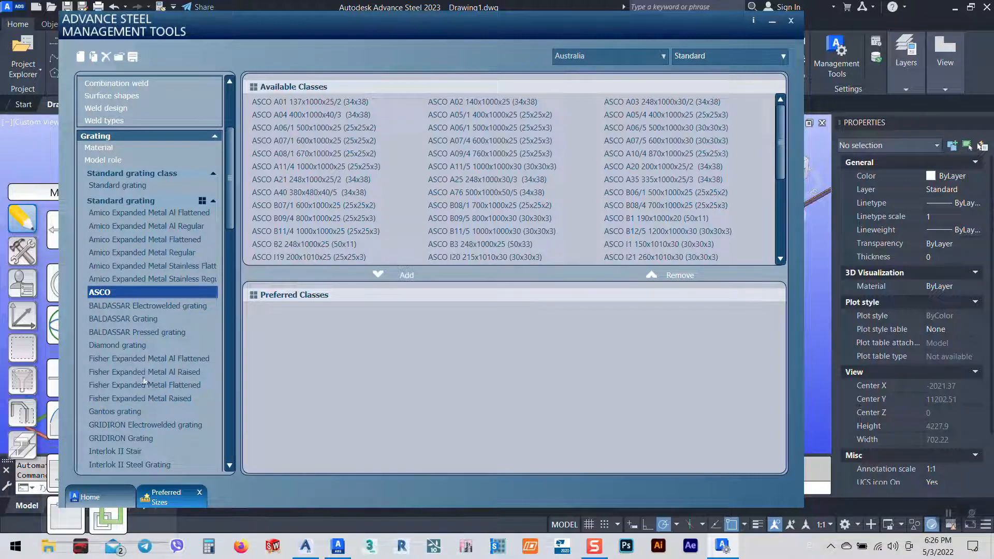
scroll(145, 381, "down", 3)
left_click(132, 397)
left_click(134, 424)
scroll(137, 422, "down", 4)
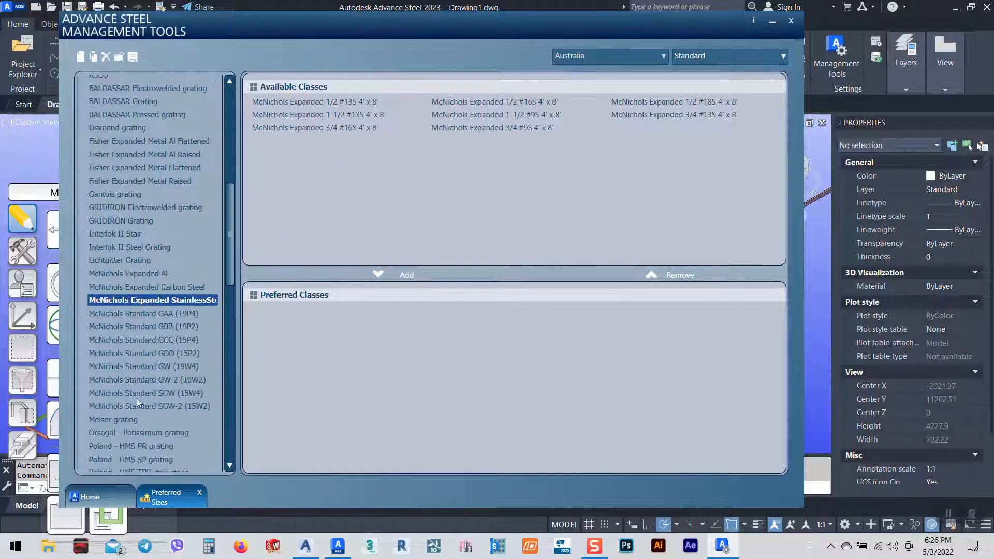
left_click(134, 383)
left_click(120, 421)
left_click(120, 434)
scroll(120, 434, "down", 7)
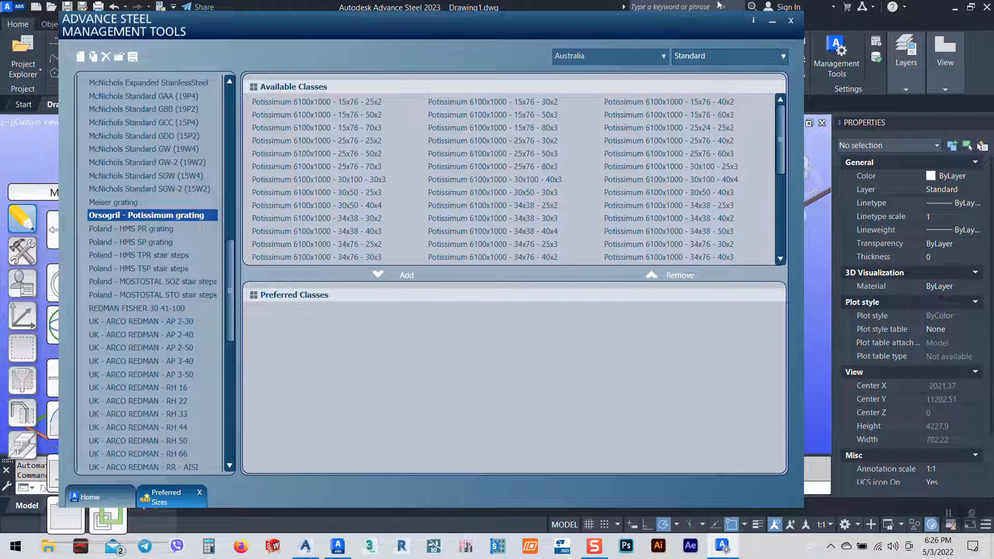
left_click(799, 22)
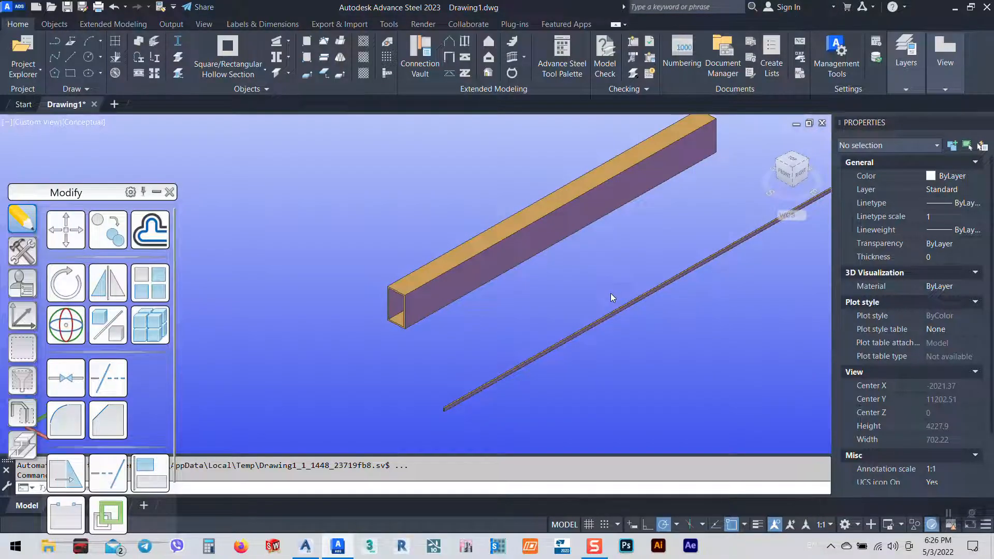